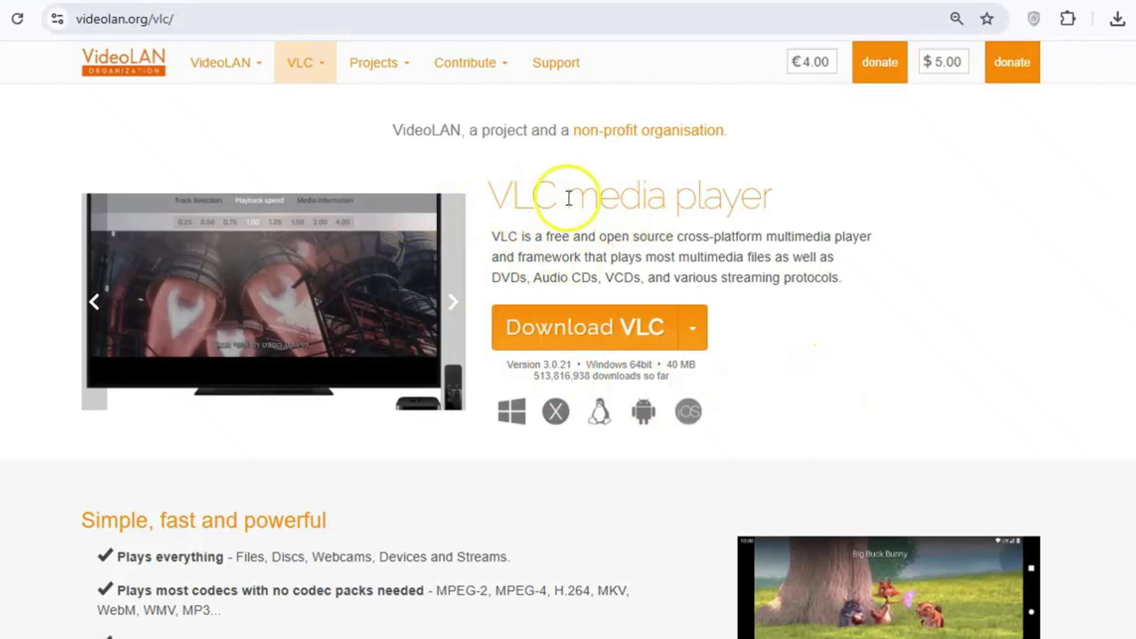
- Look through the VLC page's preview images, feature list, customisation options, screenshots and official downloads for each operating system
left_click(448, 307)
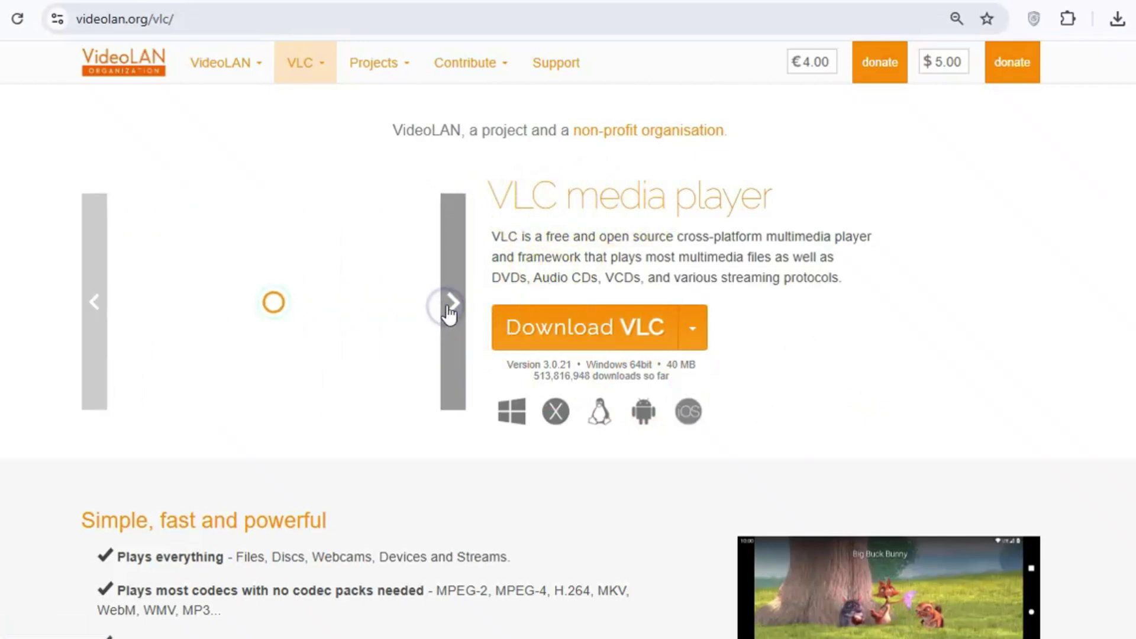
left_click(450, 305)
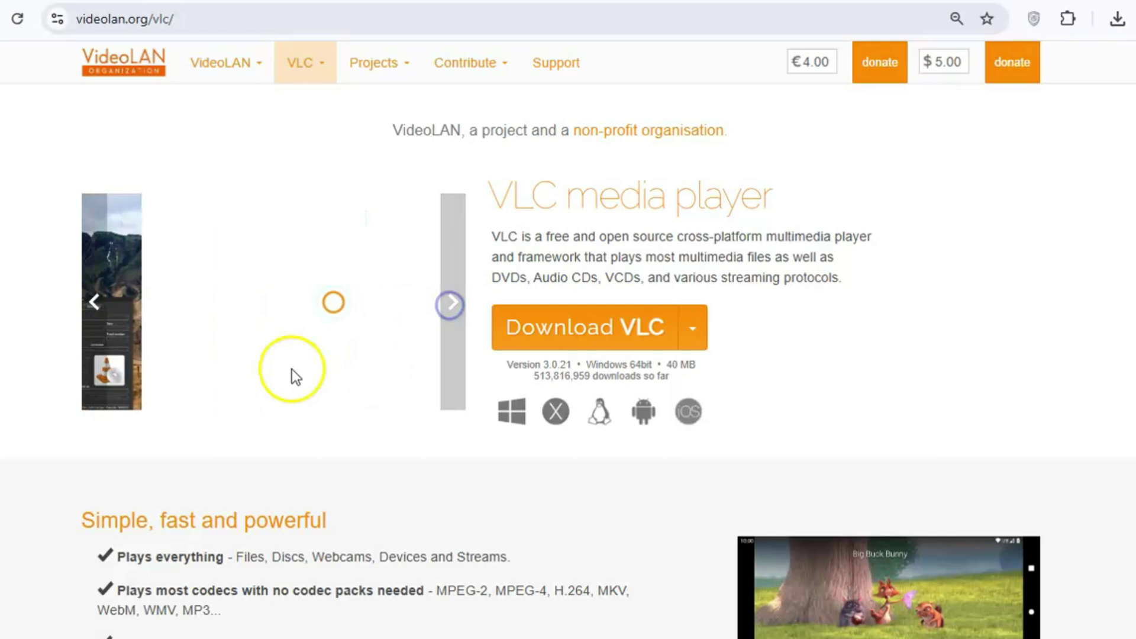
scroll(728, 368, "down", 5)
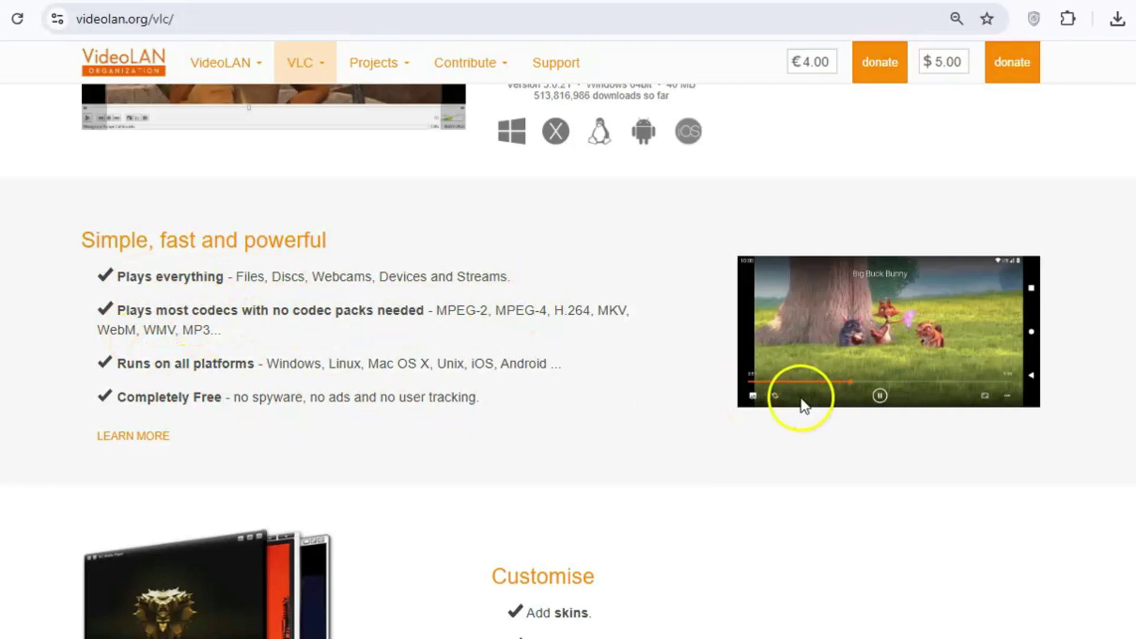
scroll(730, 407, "down", 8)
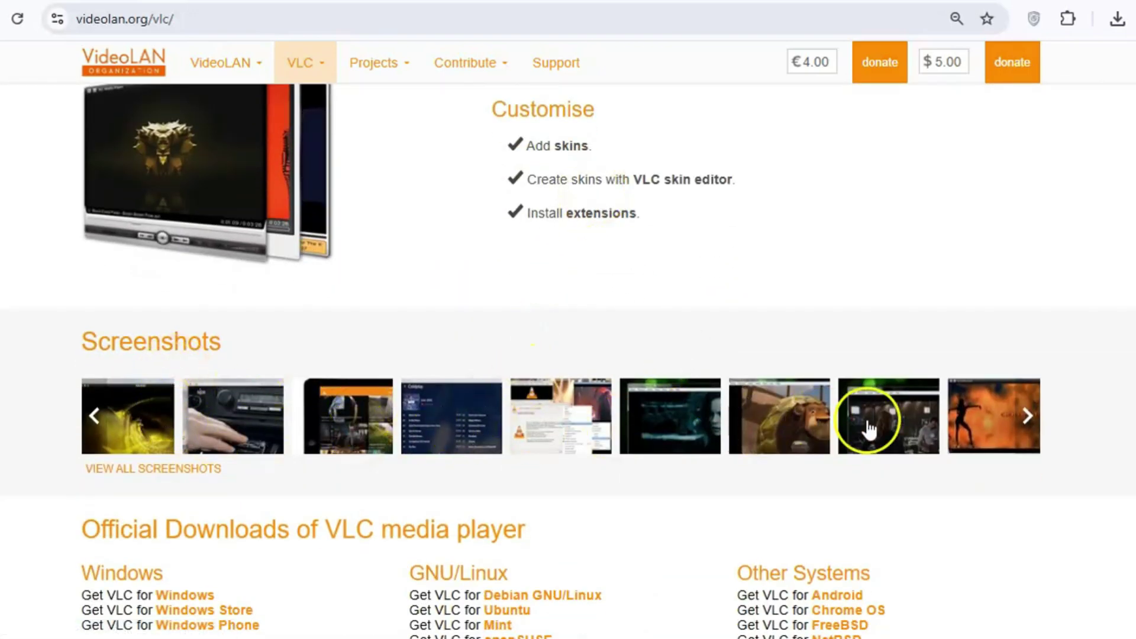
scroll(636, 509, "down", 5)
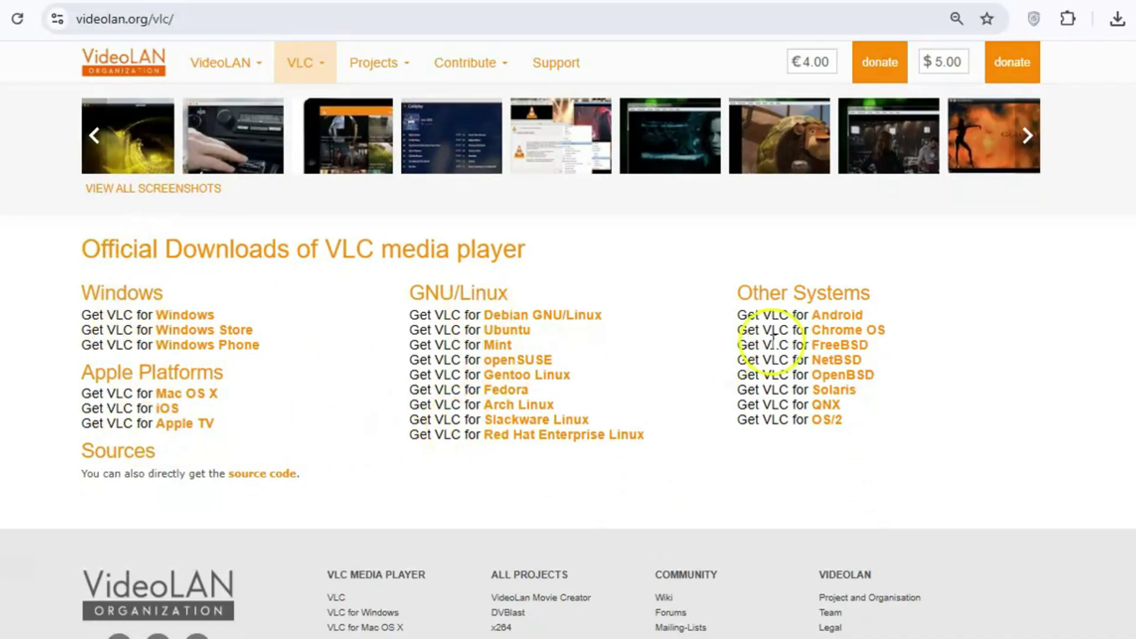
scroll(559, 355, "up", 3)
scroll(536, 369, "up", 14)
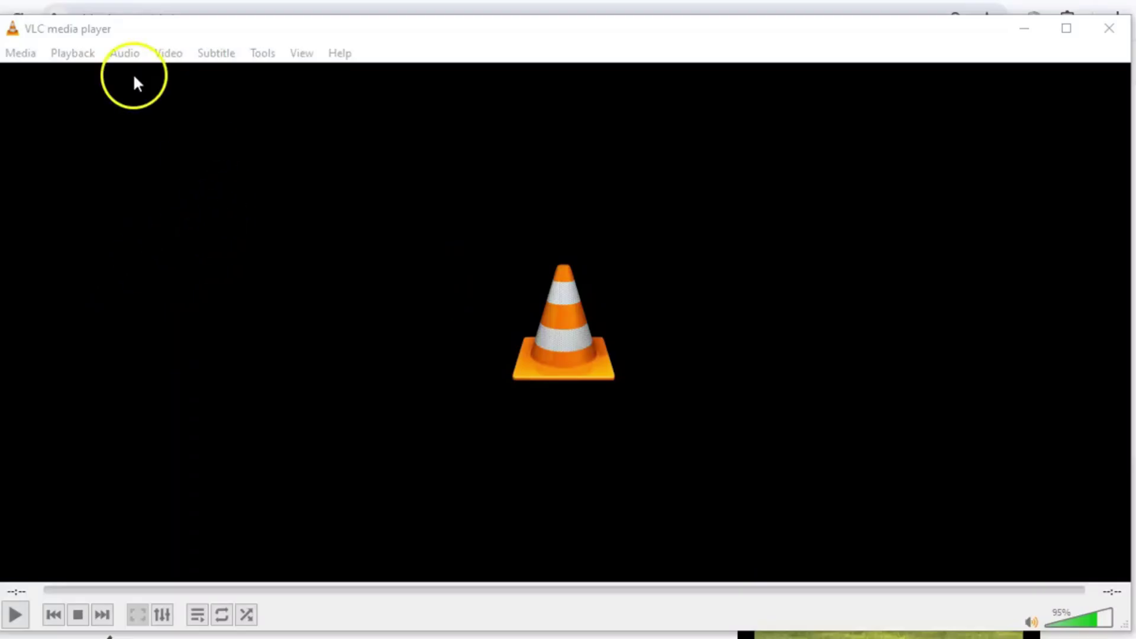
- Switch to VLC media player, open the capture device settings and choose Desktop as the capture mode
left_click(20, 54)
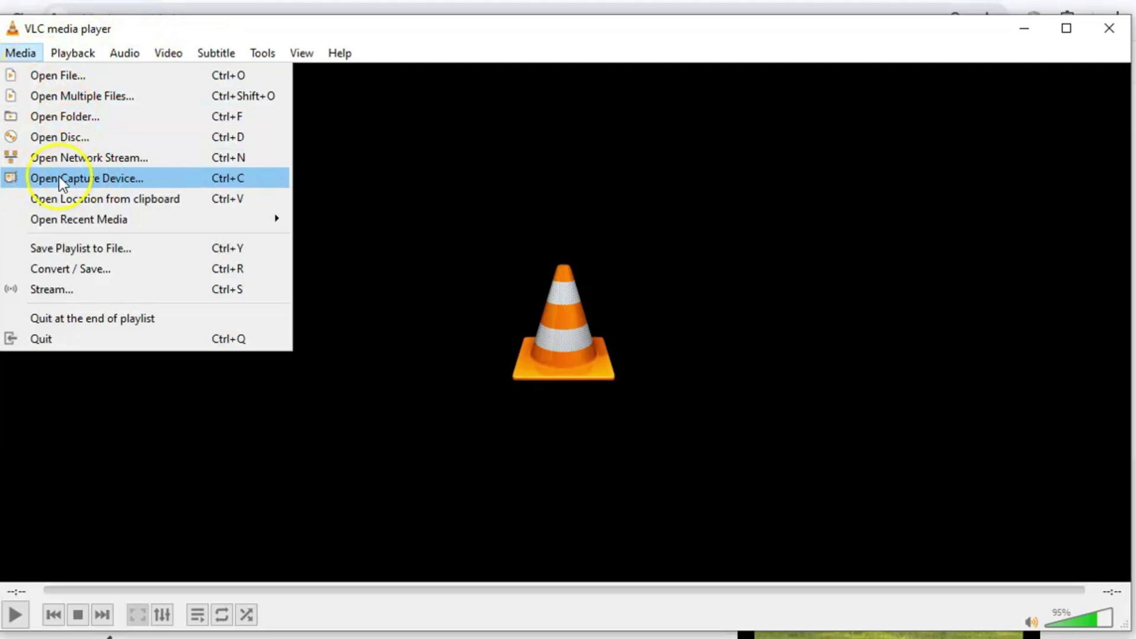
left_click(87, 178)
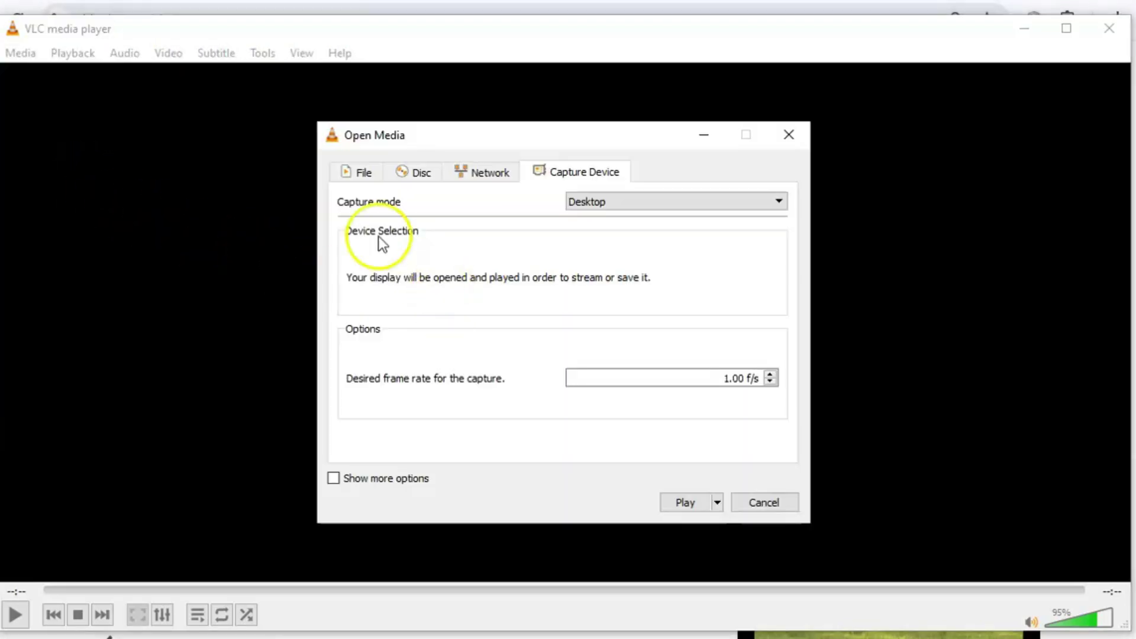
left_click(630, 204)
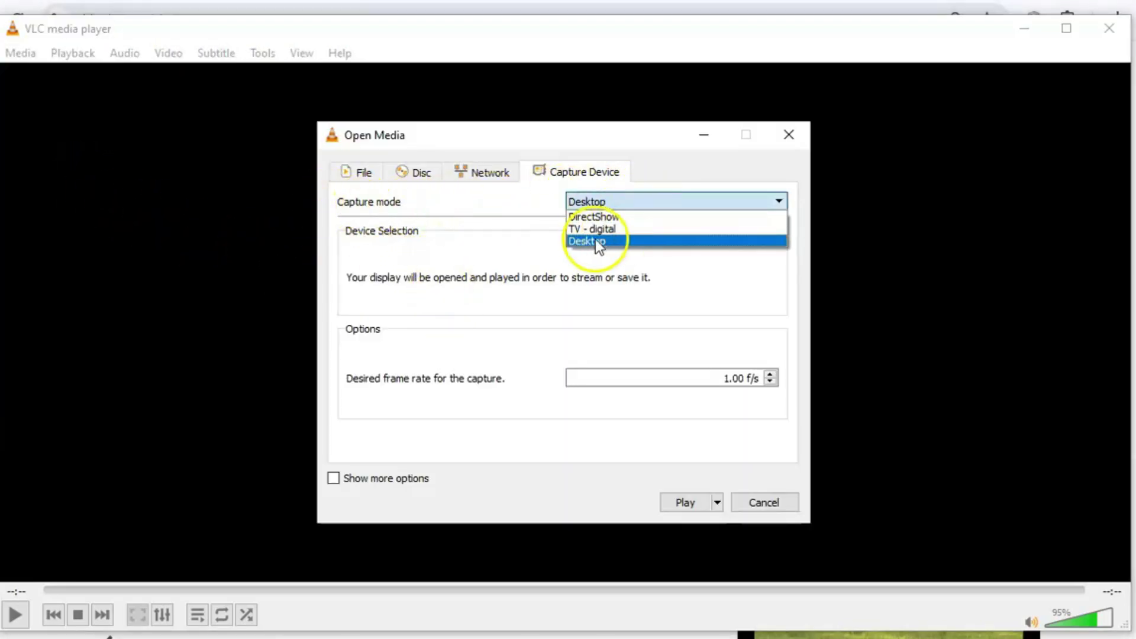
left_click(599, 243)
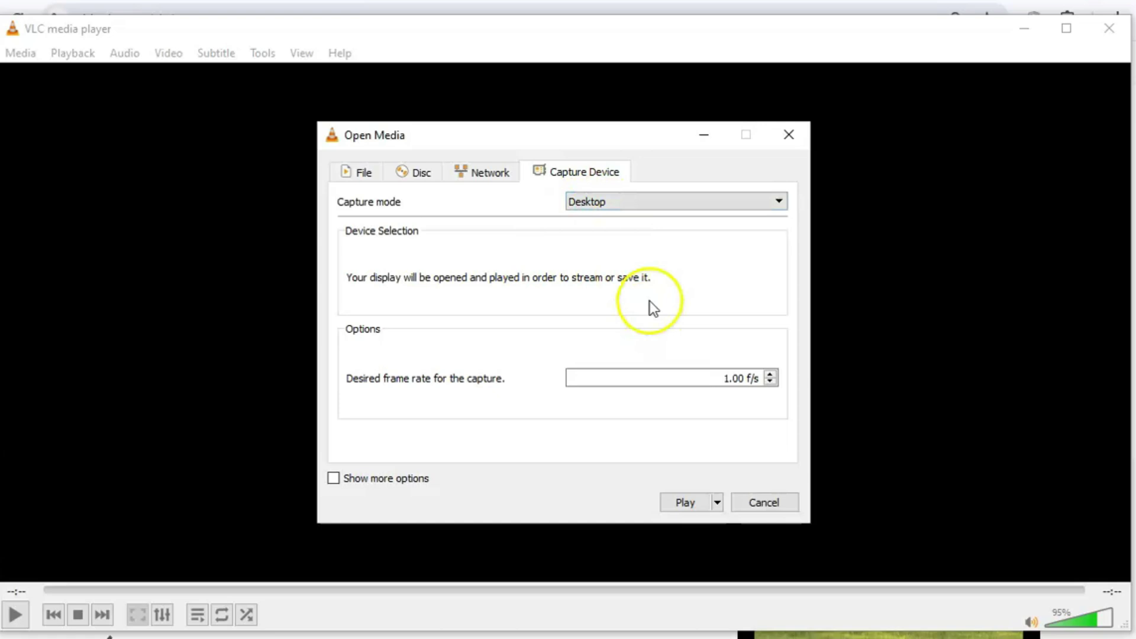
- Set the desired frame rate for the desktop capture to 7.01 f/s and check the available play, stream and convert actions
left_click(732, 378)
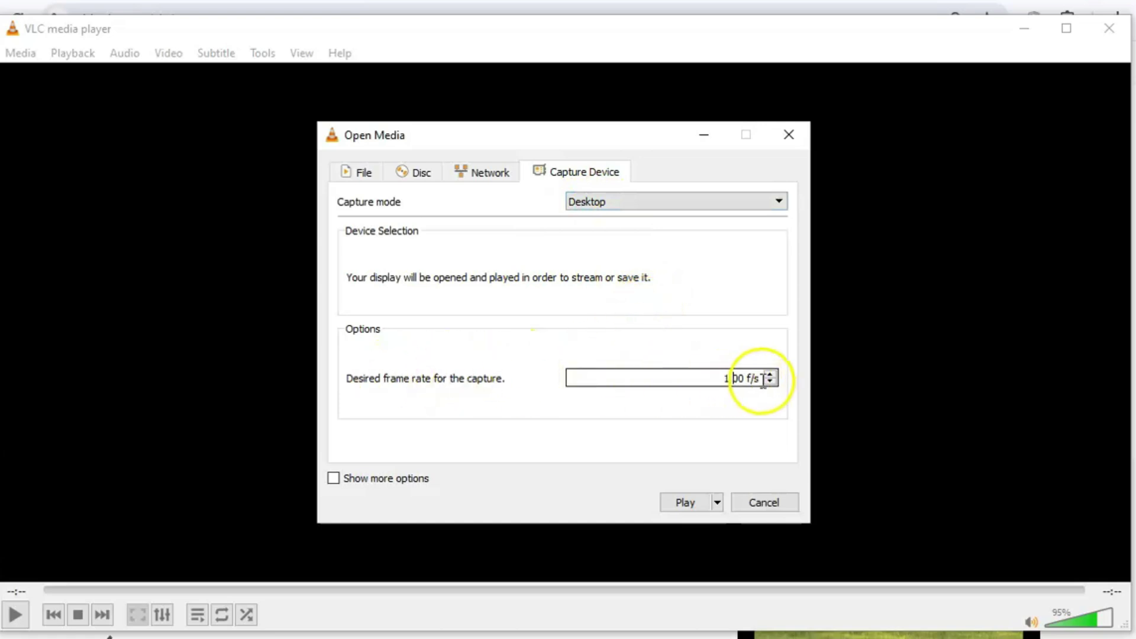
left_click(769, 383)
left_click(742, 380)
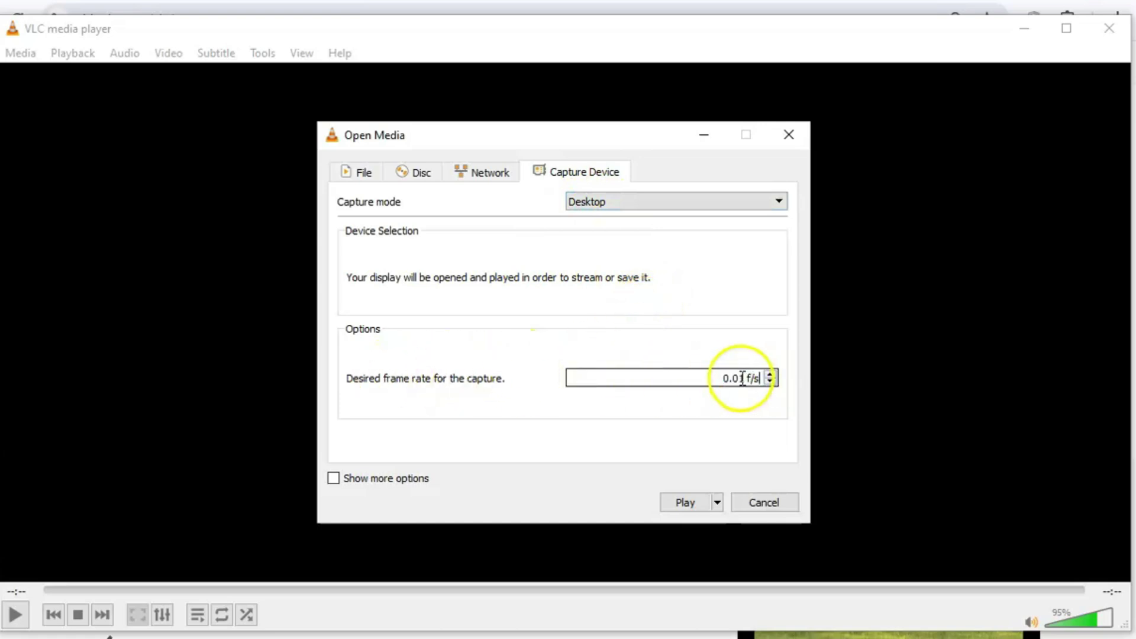
left_click(769, 375)
left_click(770, 375)
left_click(769, 376)
left_click(770, 375)
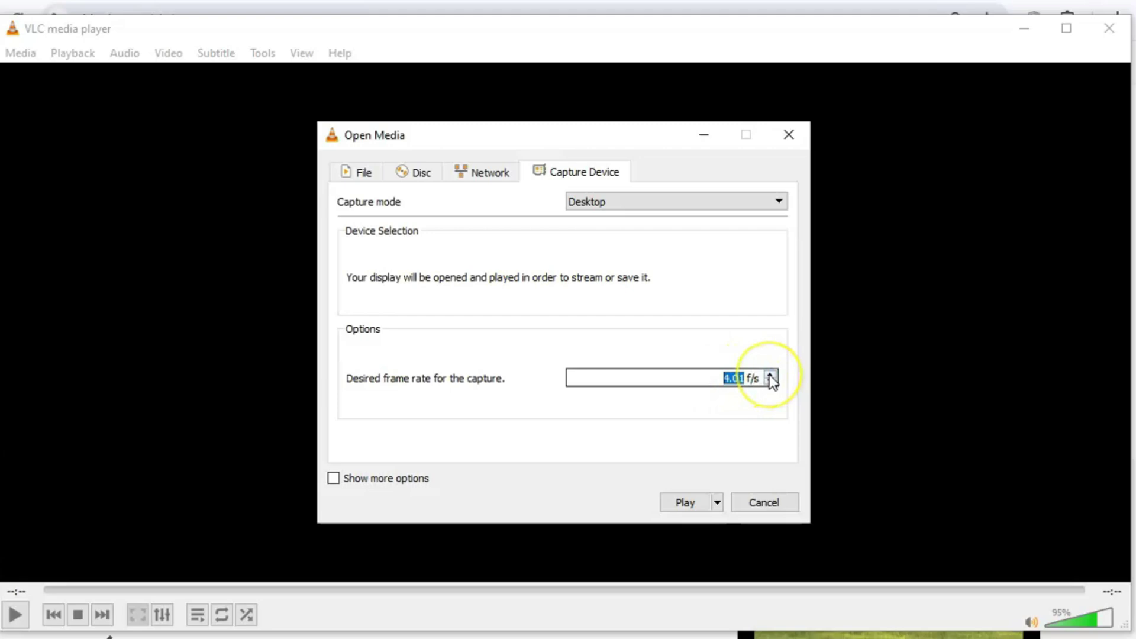
left_click(769, 375)
left_click(770, 375)
left_click(769, 376)
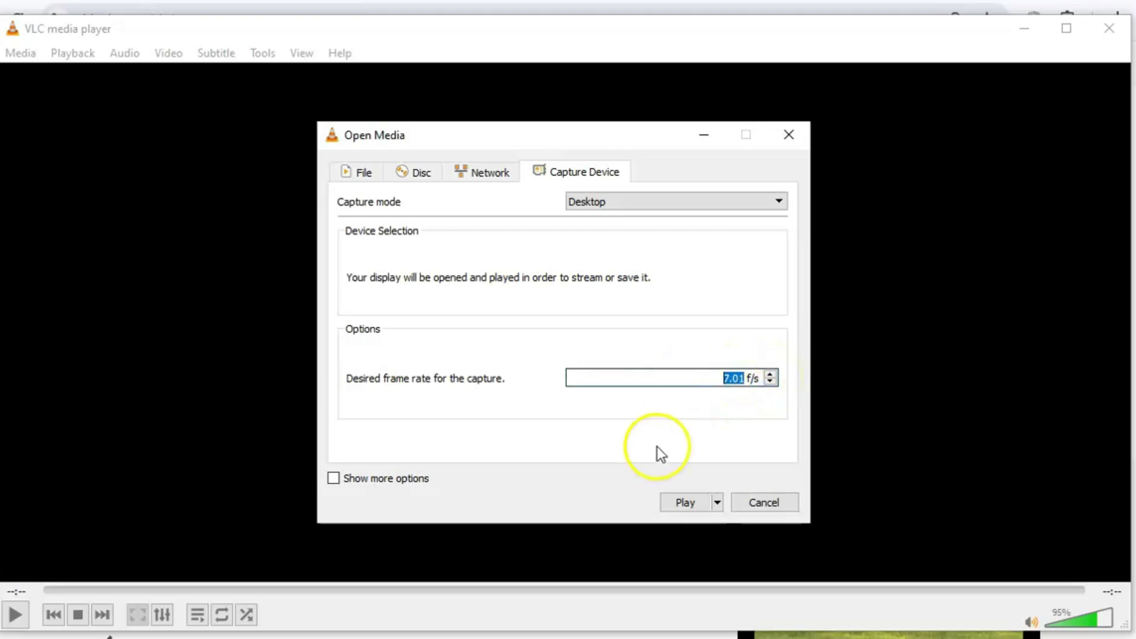
left_click(717, 503)
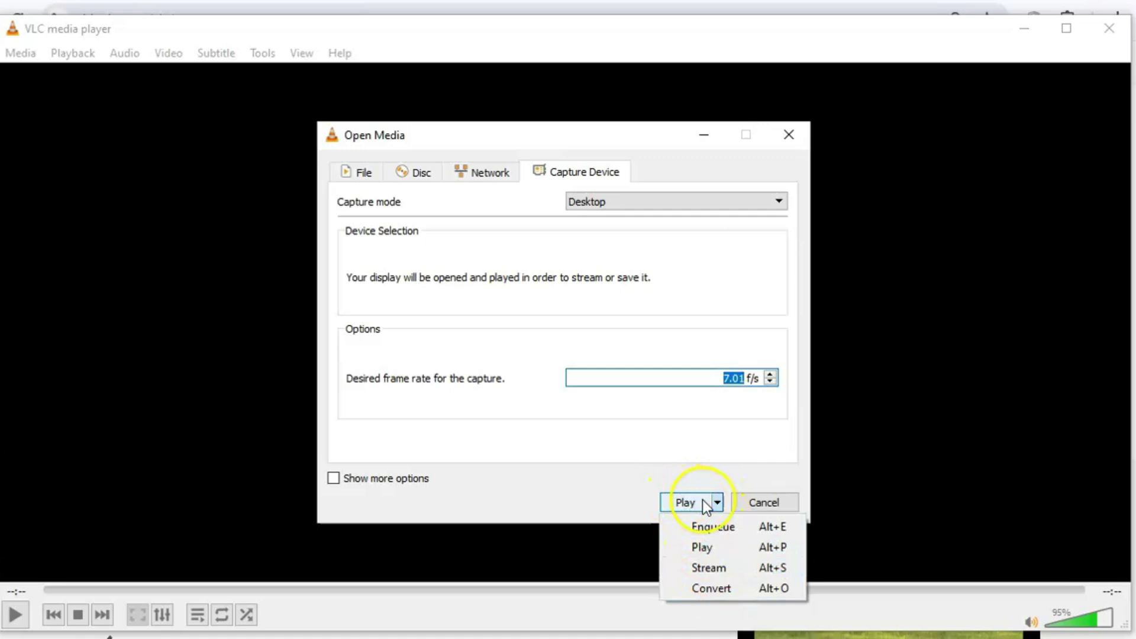
left_click(712, 481)
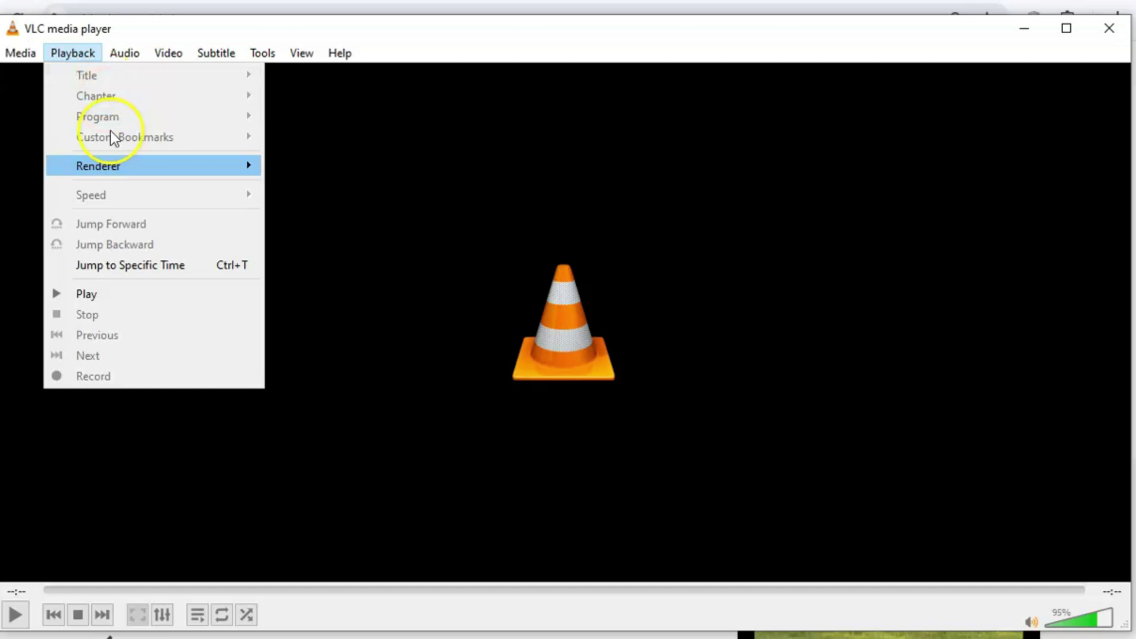
- Examine the playback renderer choices, selecting the <Local> renderer
mouse_move(112, 169)
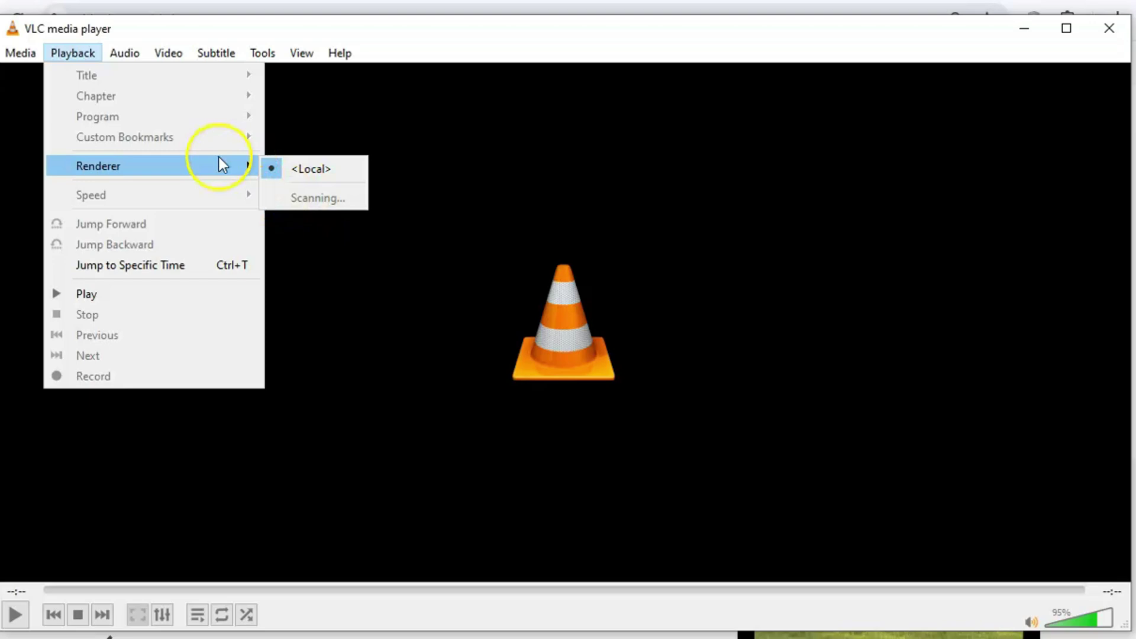
left_click(331, 171)
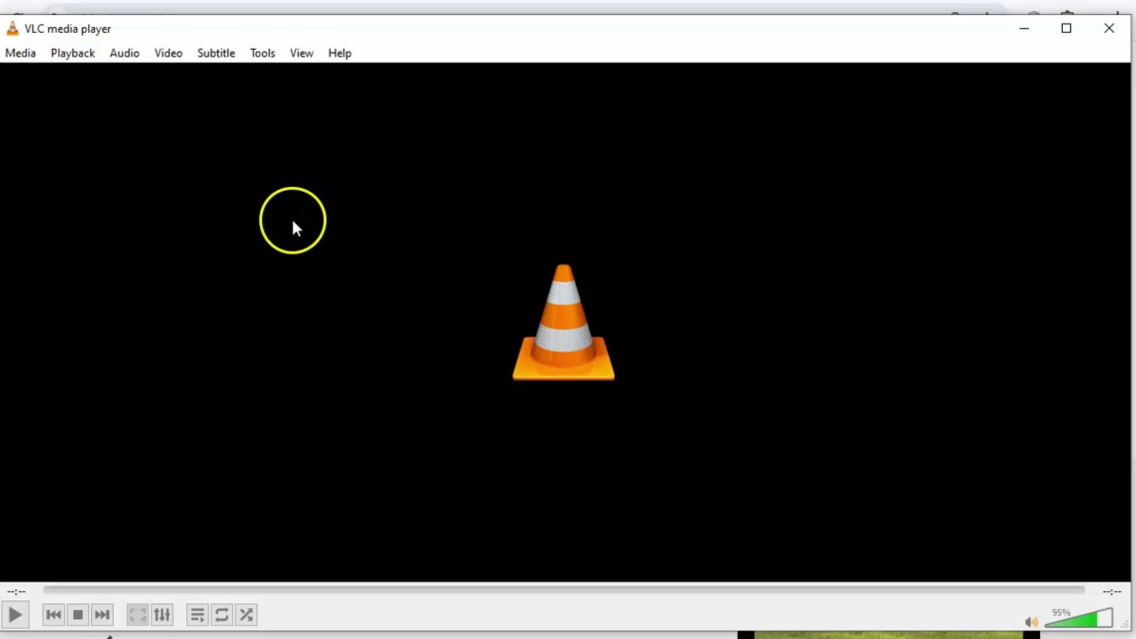
left_click(87, 54)
mouse_move(242, 172)
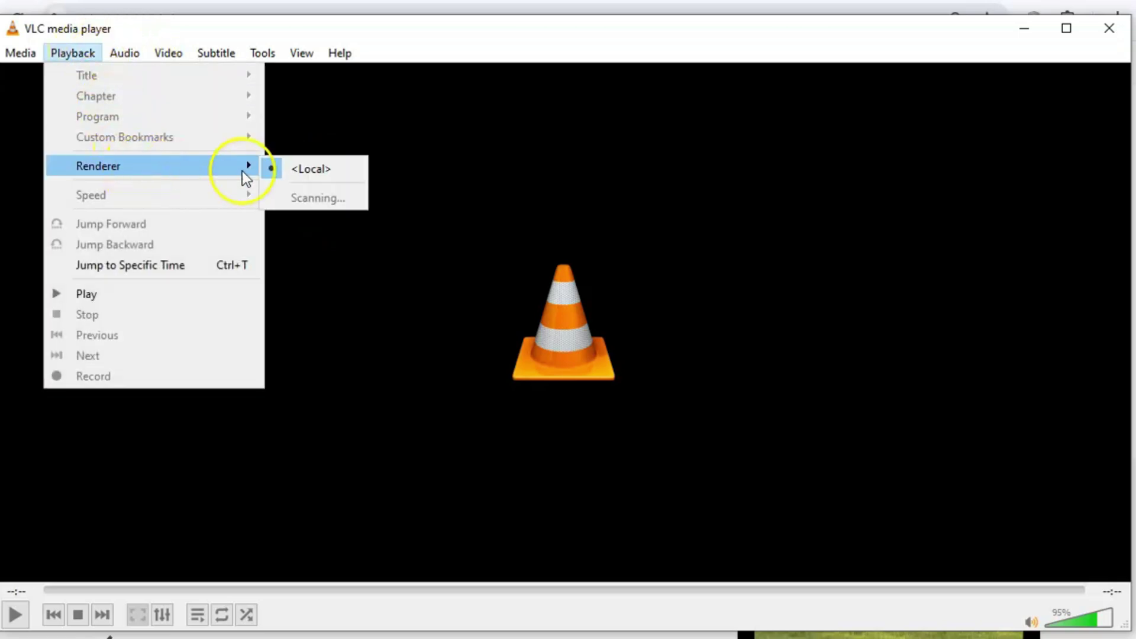
left_click(304, 265)
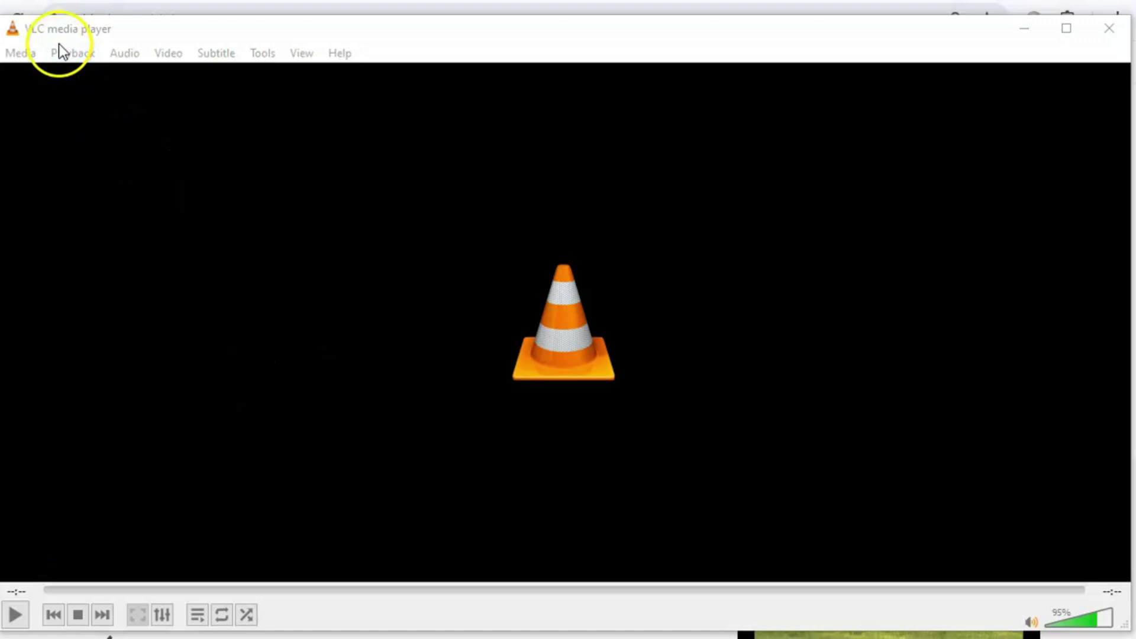
- Open the Convert / Save source dialog, examine its file, disc, network and capture device sources, and cancel it
left_click(32, 46)
left_click(26, 57)
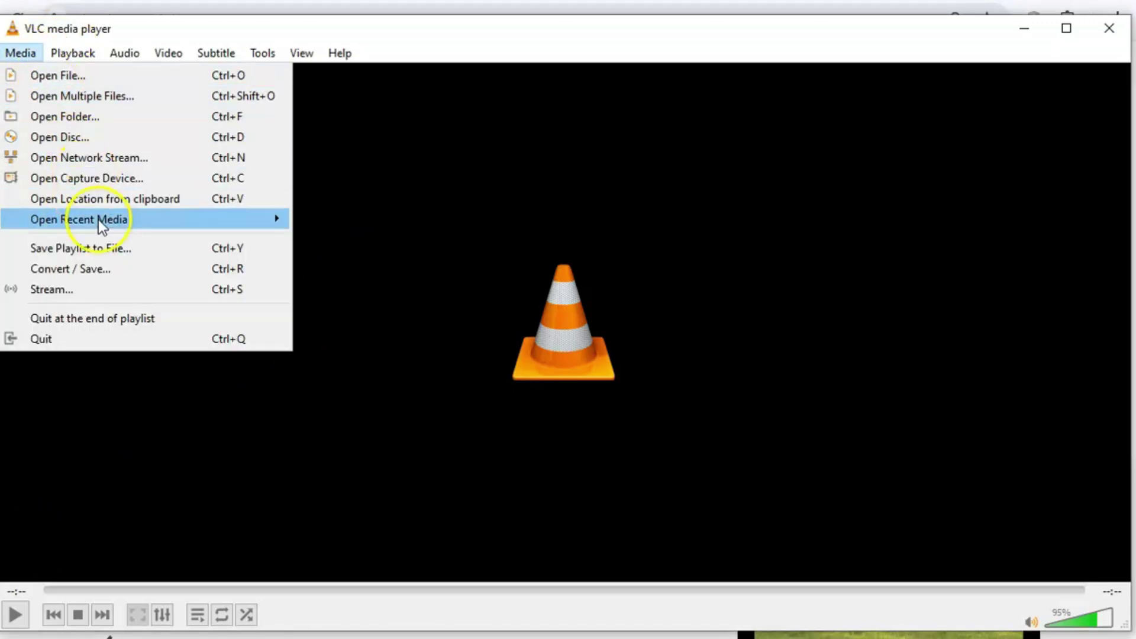
left_click(90, 274)
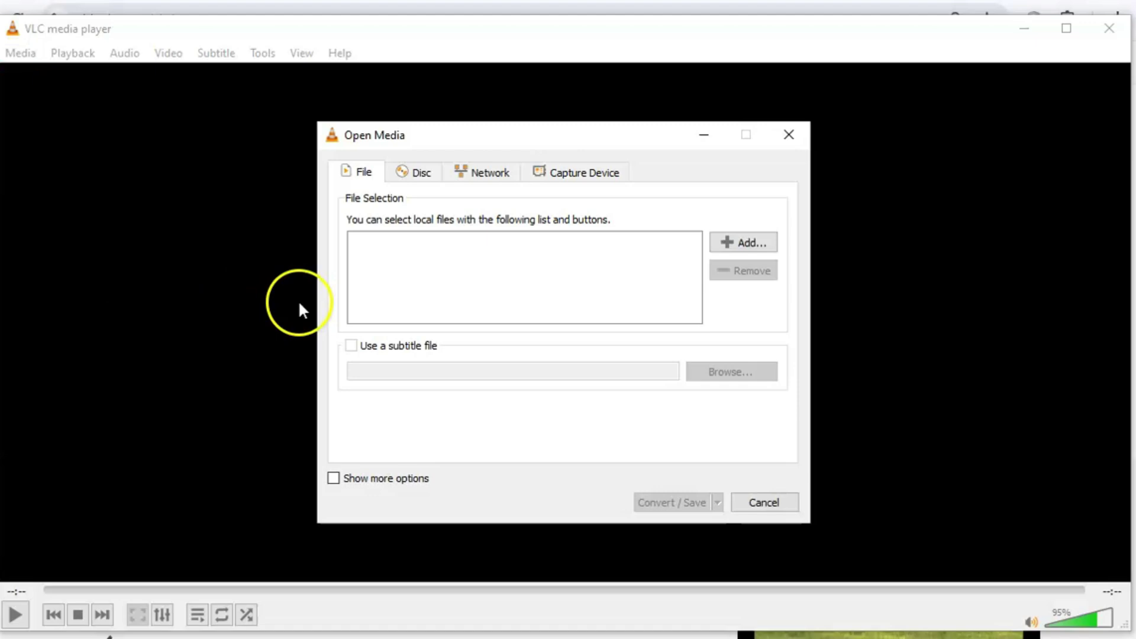
left_click(409, 172)
left_click(476, 173)
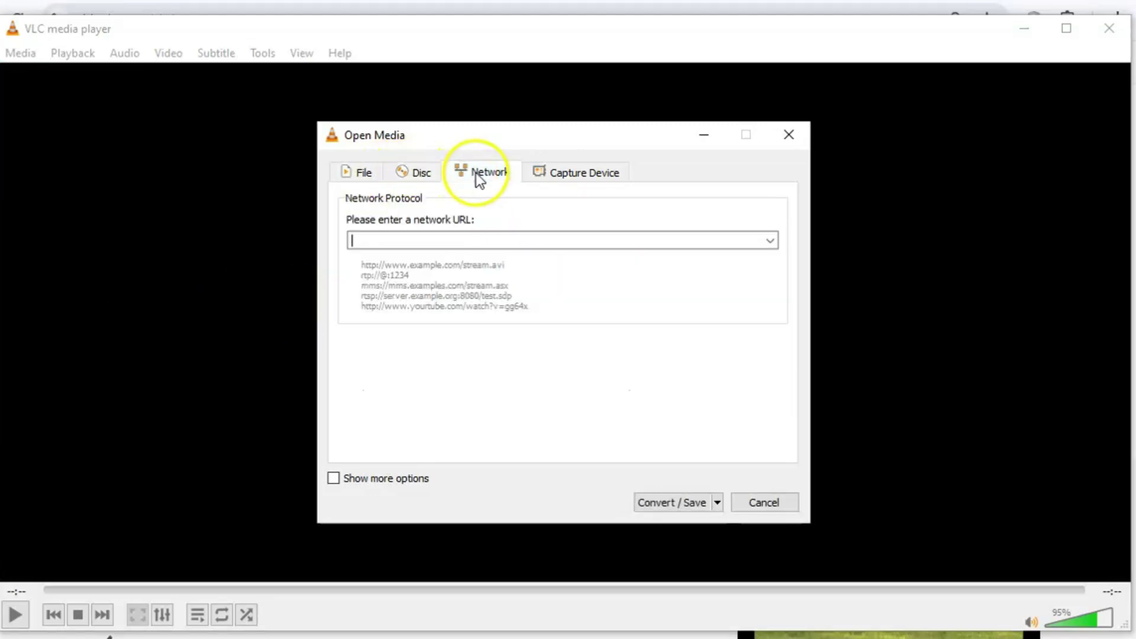
left_click(564, 176)
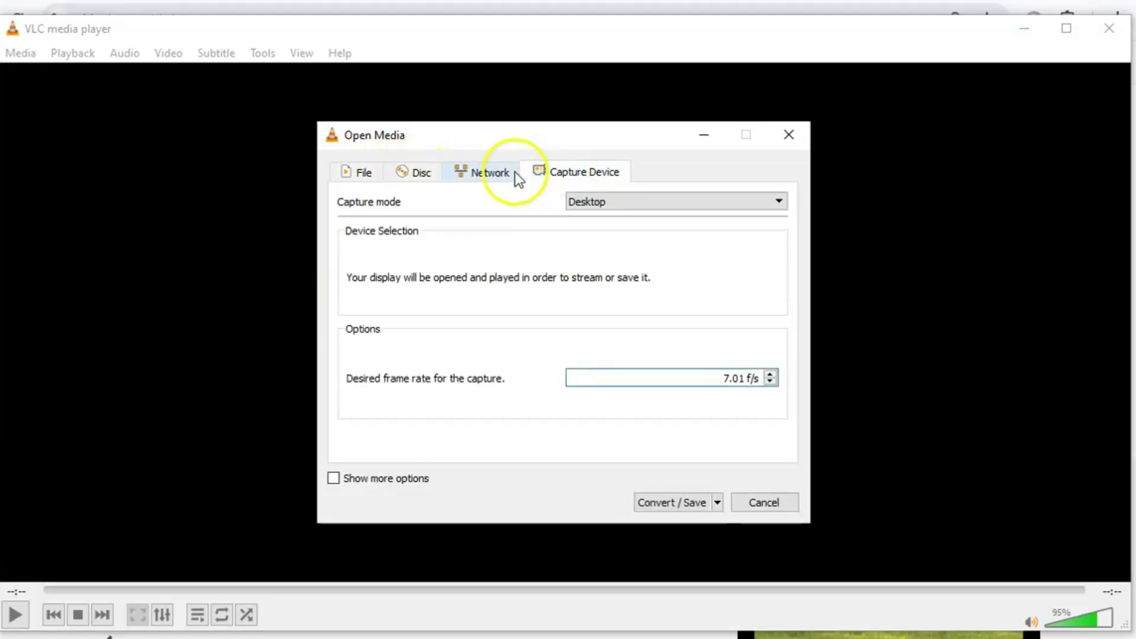
left_click(355, 173)
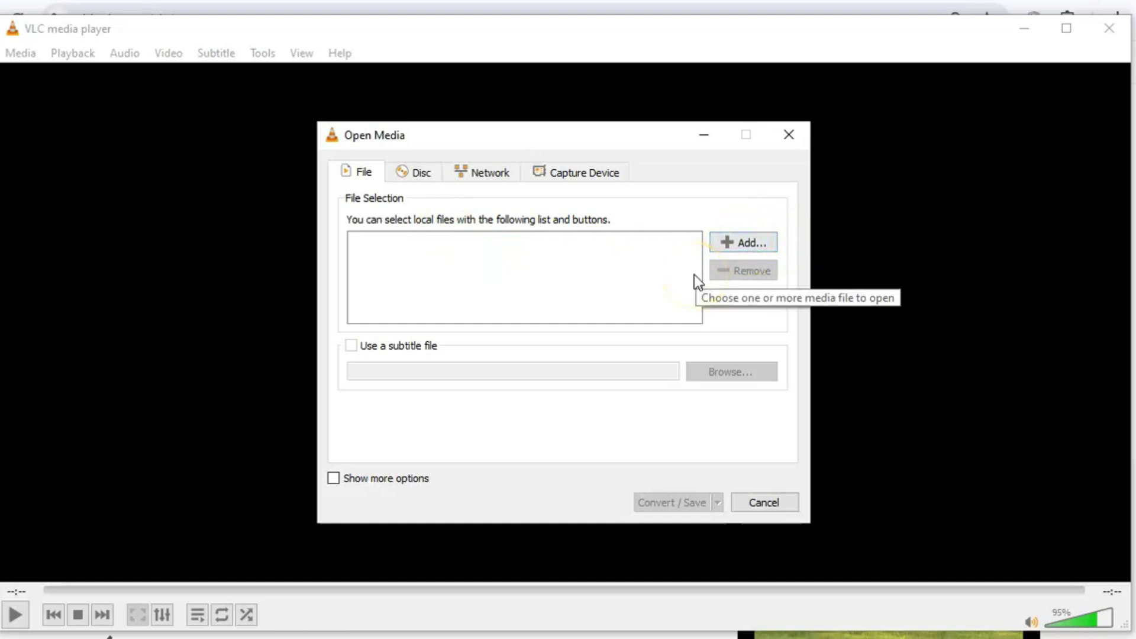
left_click(755, 504)
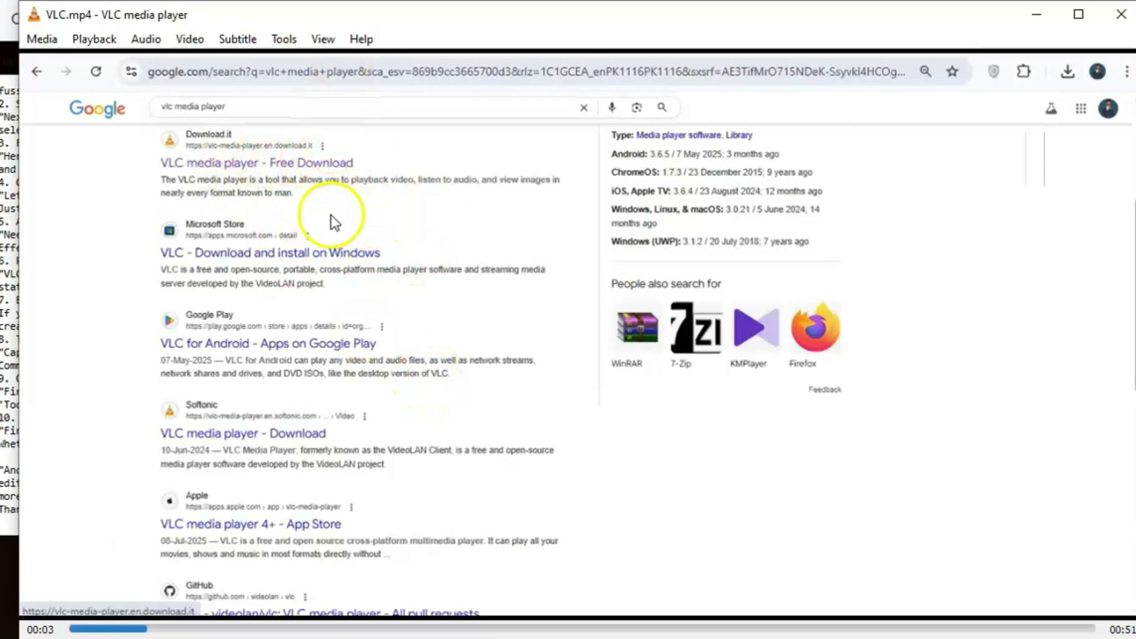
- Take a snapshot of the current frame of VLC.mp4
right_click(313, 181)
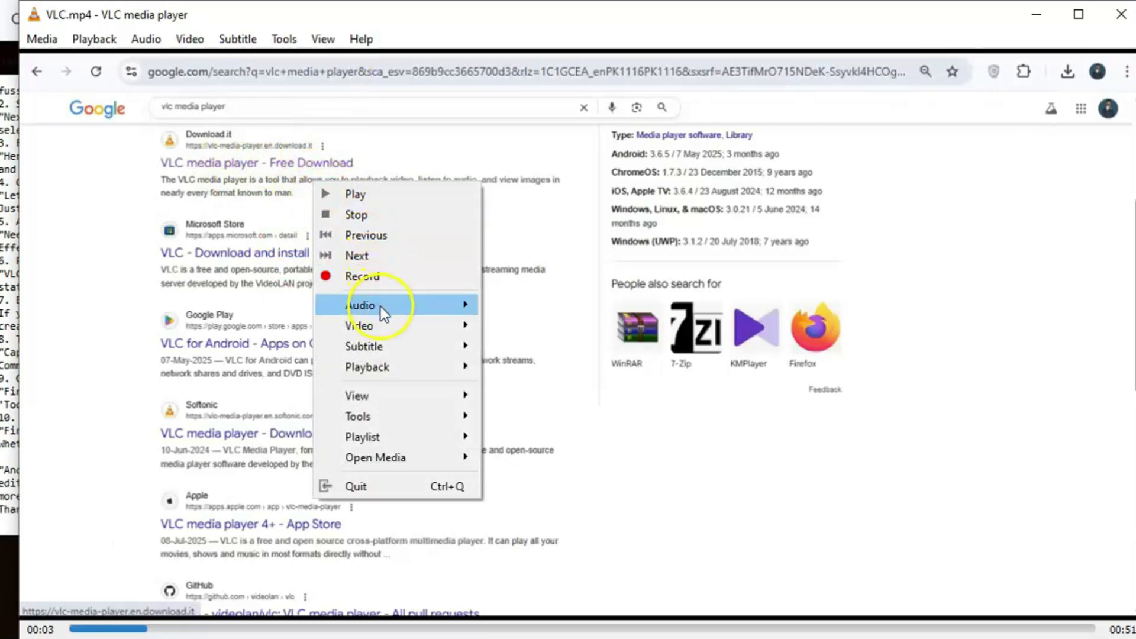
mouse_move(373, 326)
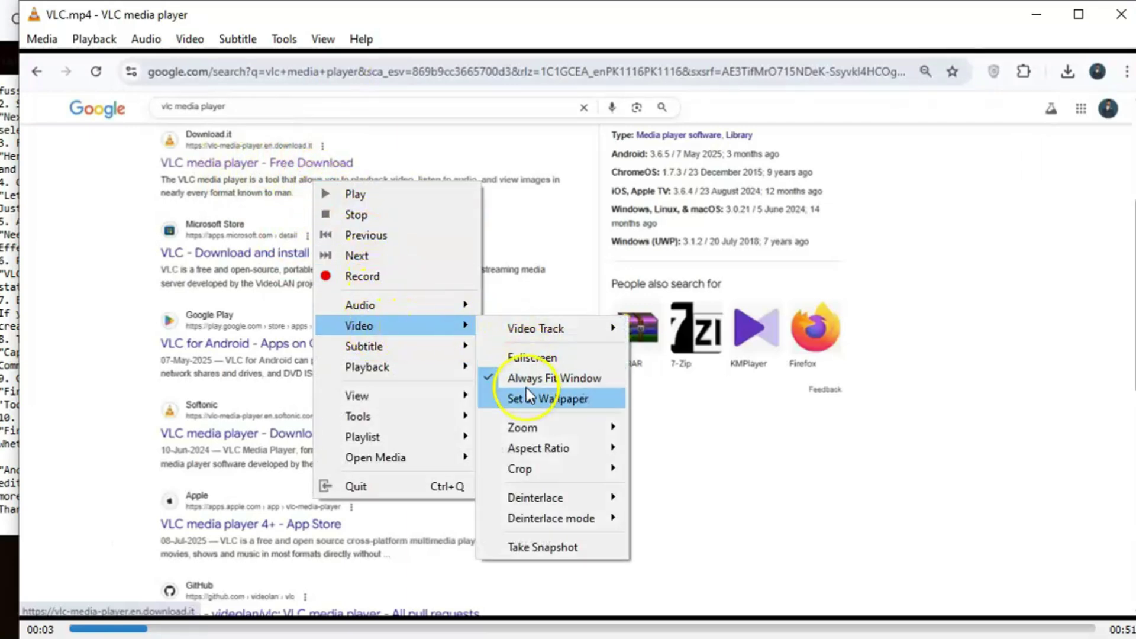
left_click(548, 547)
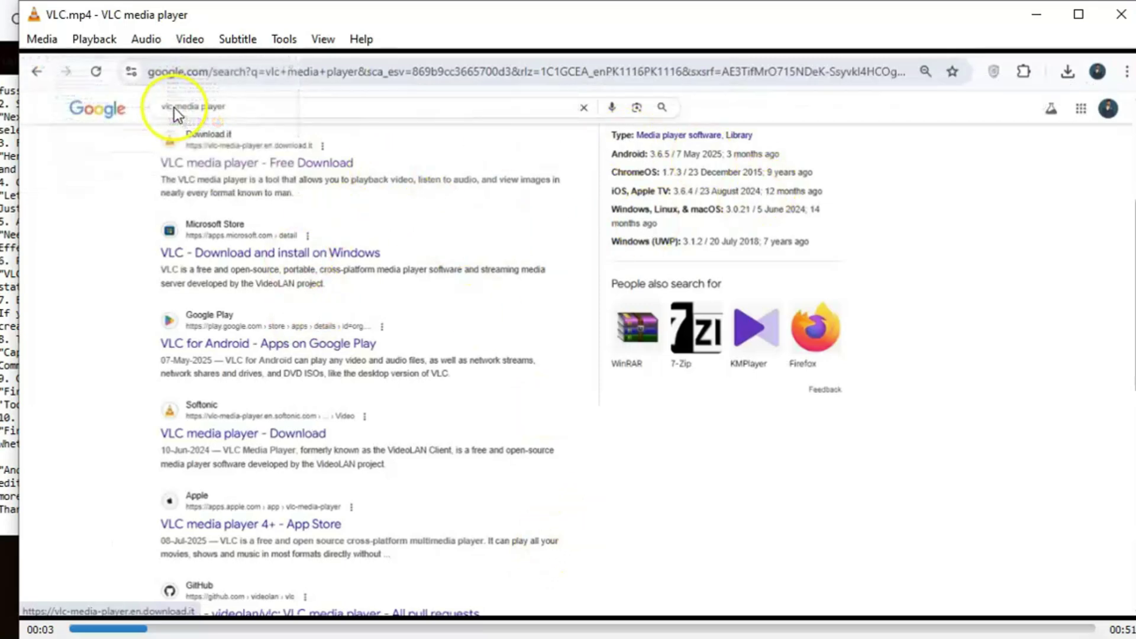
- Review the video display options for VLC.mp4, such as fullscreen, zoom, aspect ratio and crop, without changing any
right_click(311, 161)
mouse_move(454, 310)
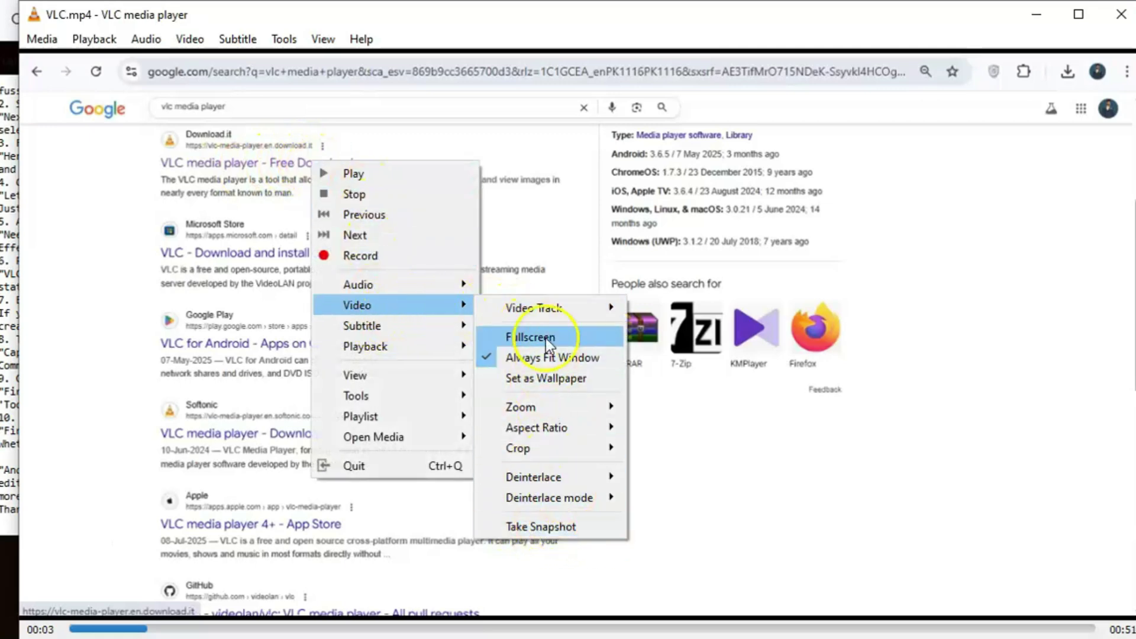
left_click(552, 261)
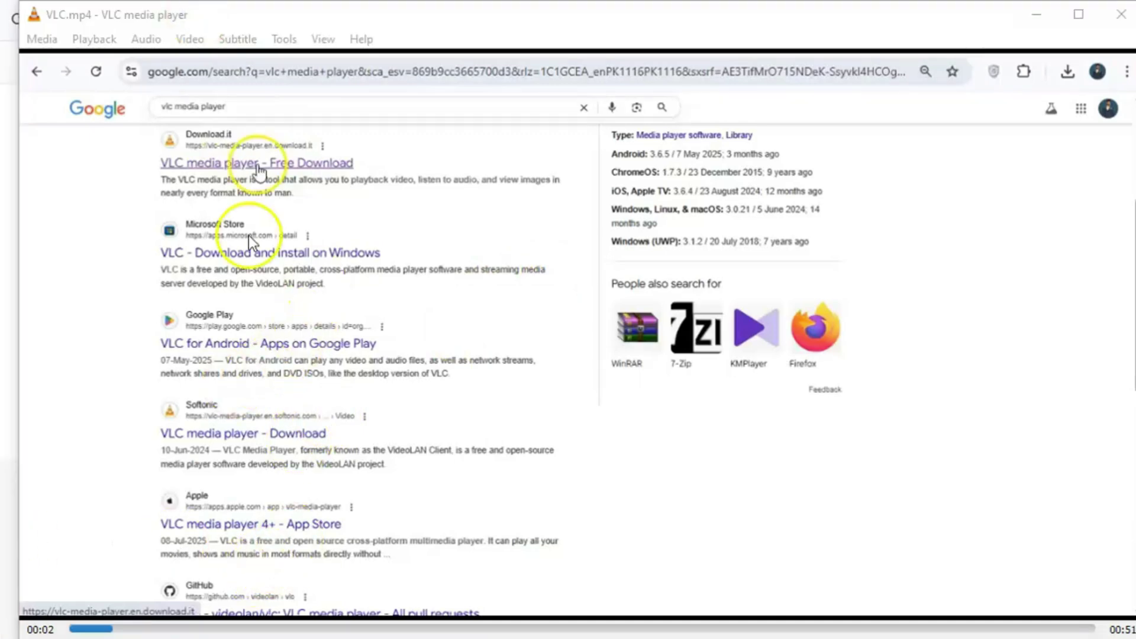
- Open the custom bookmarks manager for VLC.mp4
left_click(192, 10)
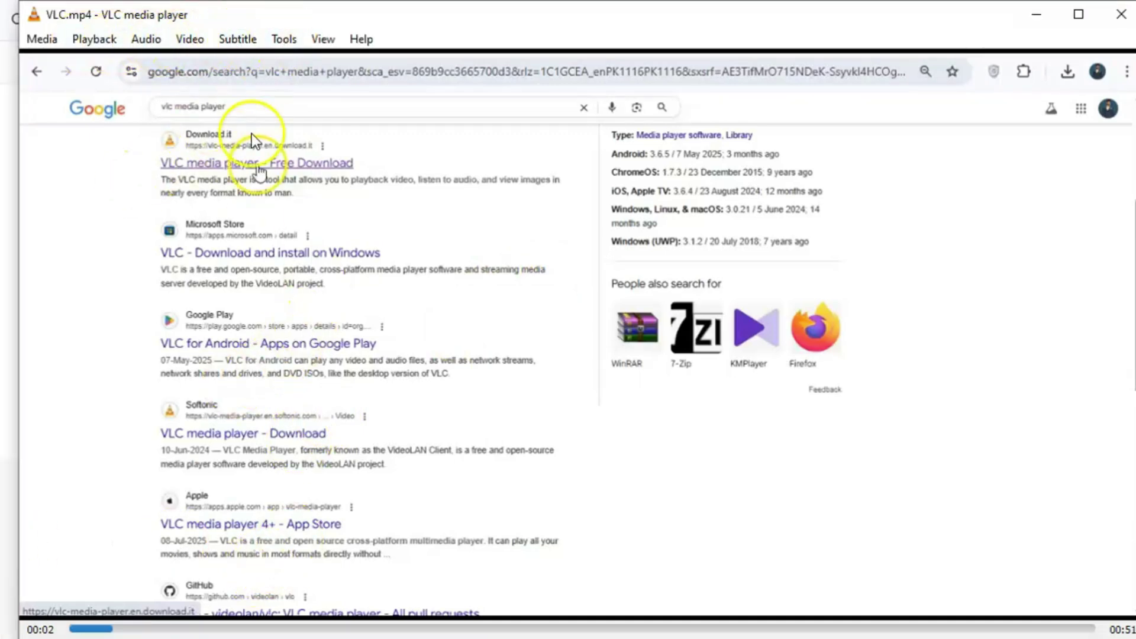
left_click(95, 38)
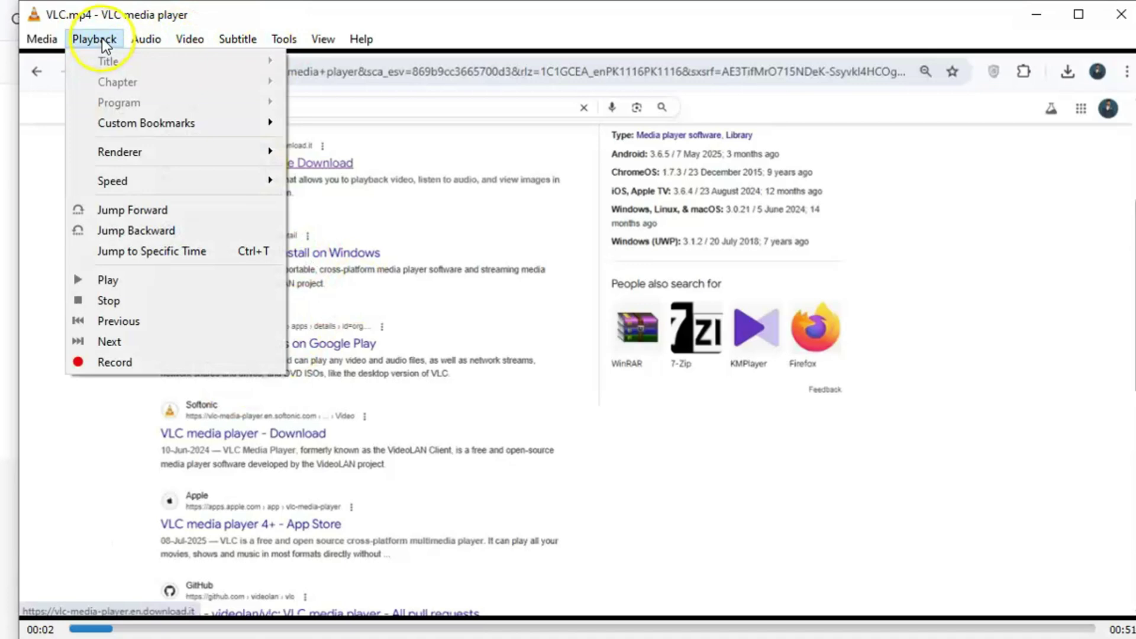
mouse_move(124, 127)
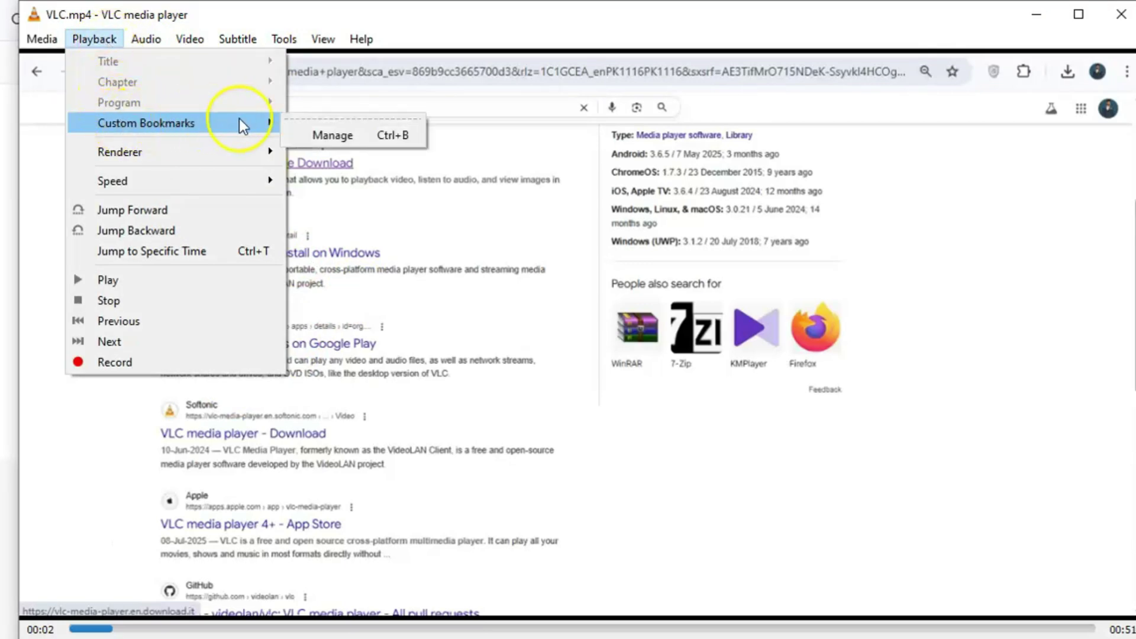
left_click(399, 137)
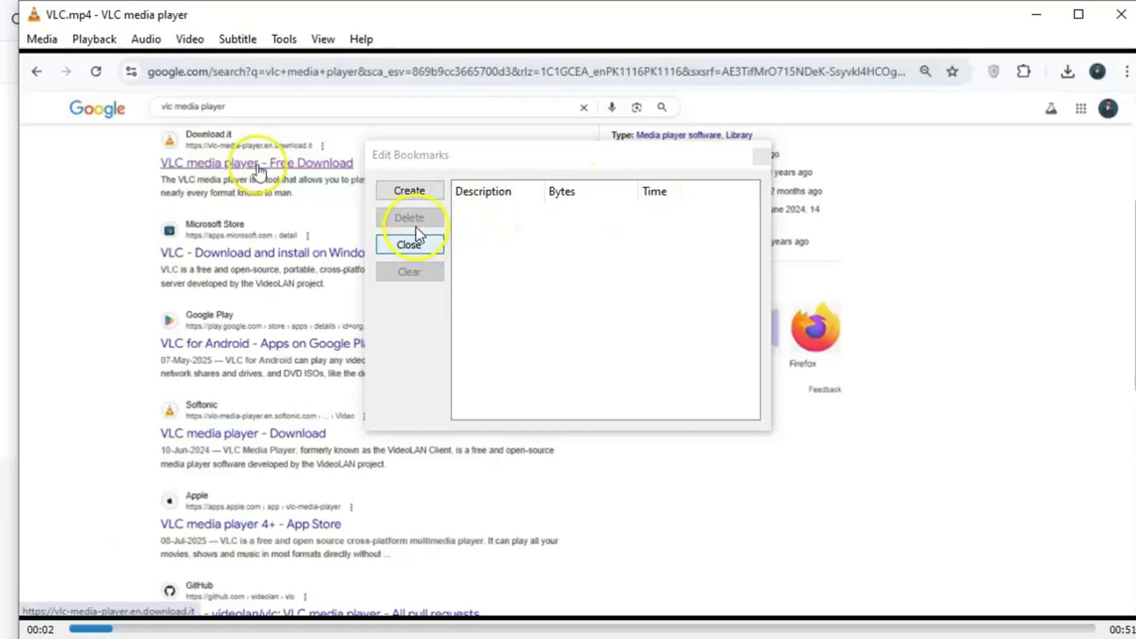
- Create bookmarks at the current playback position of VLC.mp4
left_click(423, 192)
left_click(410, 190)
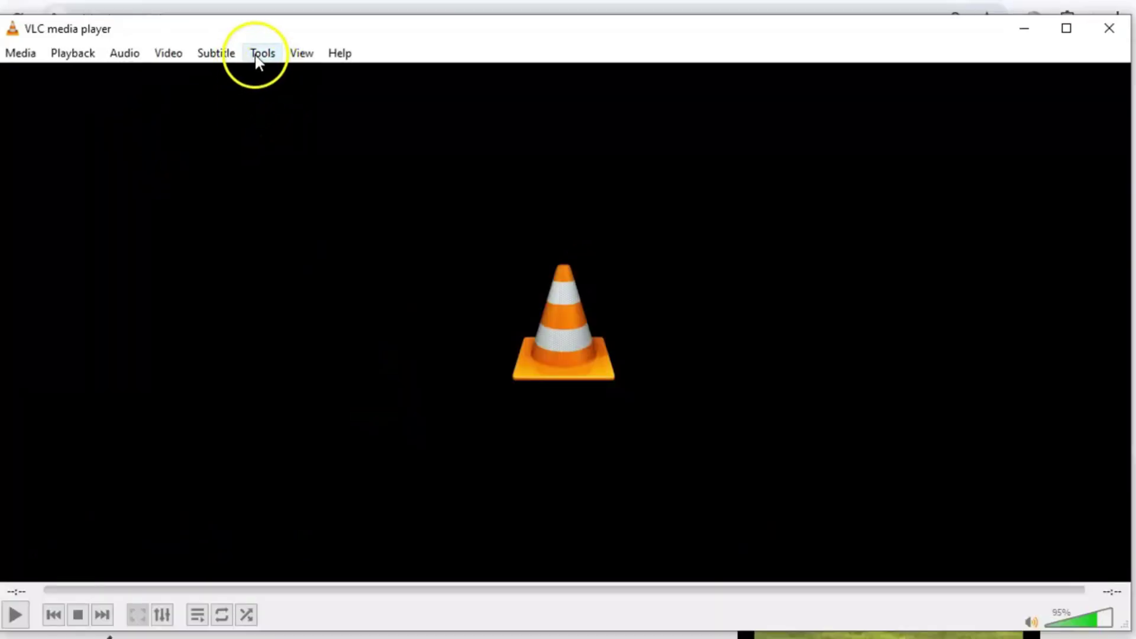
- Open the hotkey preferences and examine the listed actions with their assigned hotkeys
left_click(265, 55)
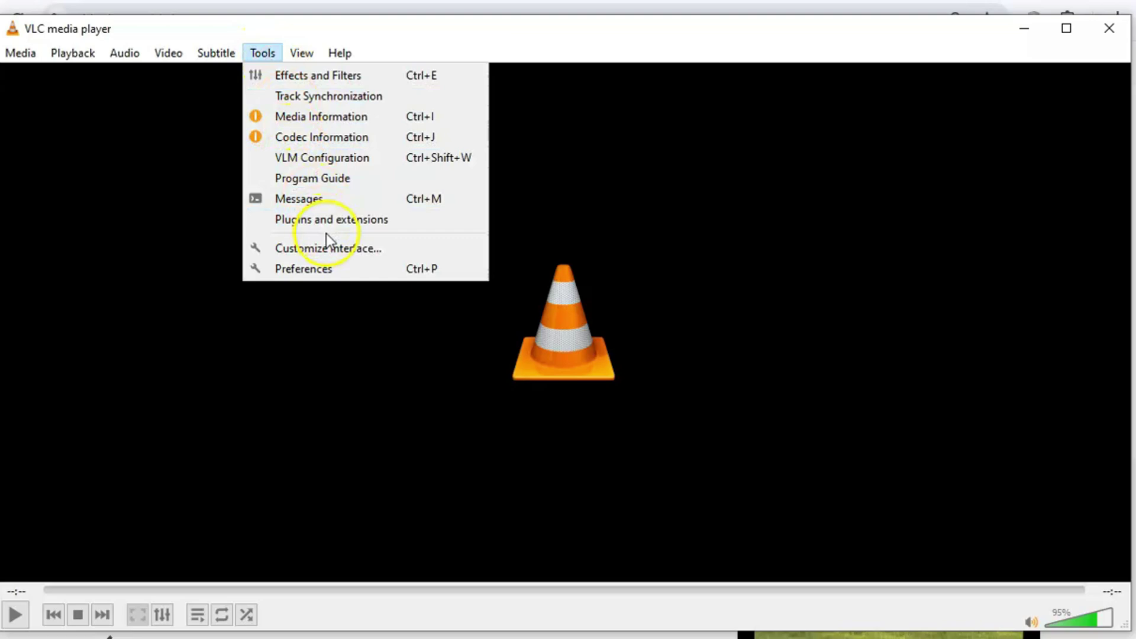
left_click(301, 268)
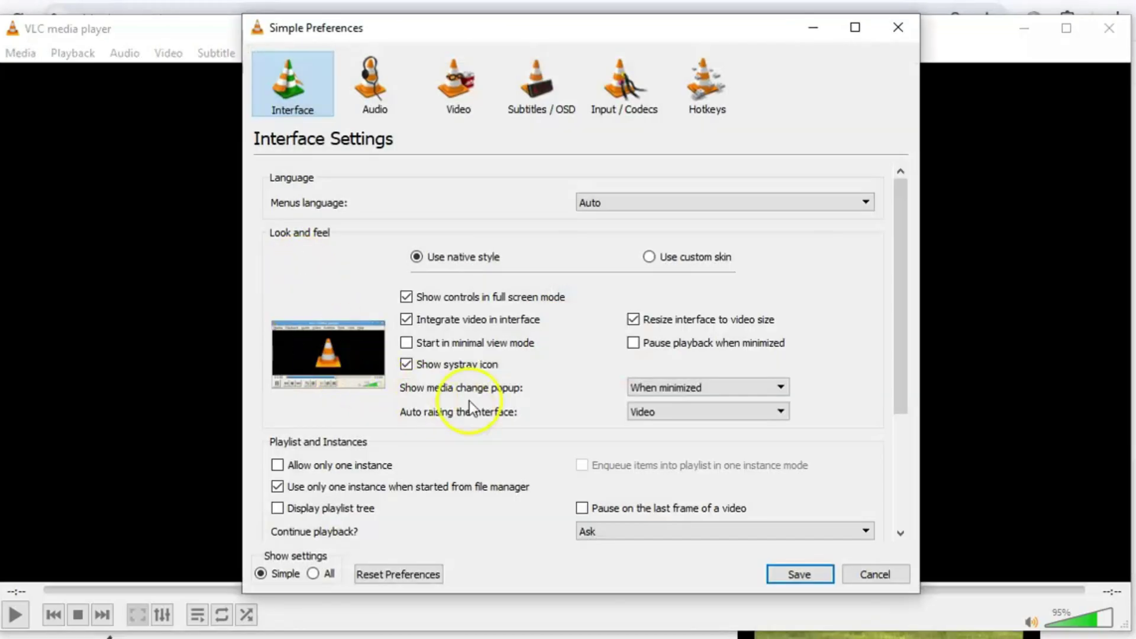
left_click(707, 112)
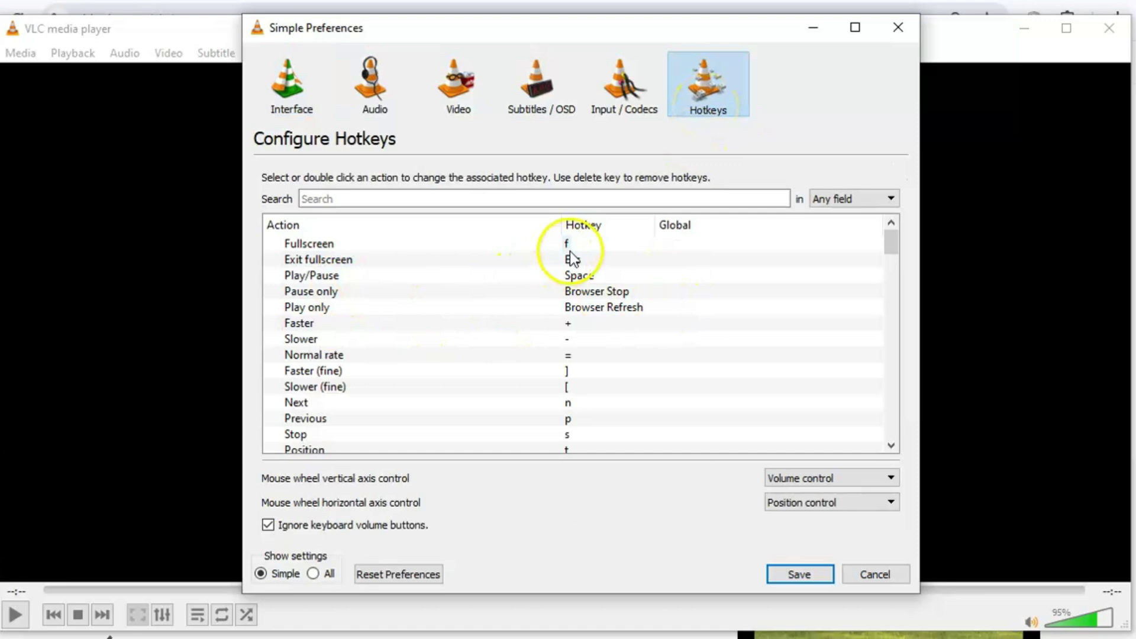
left_click(605, 339)
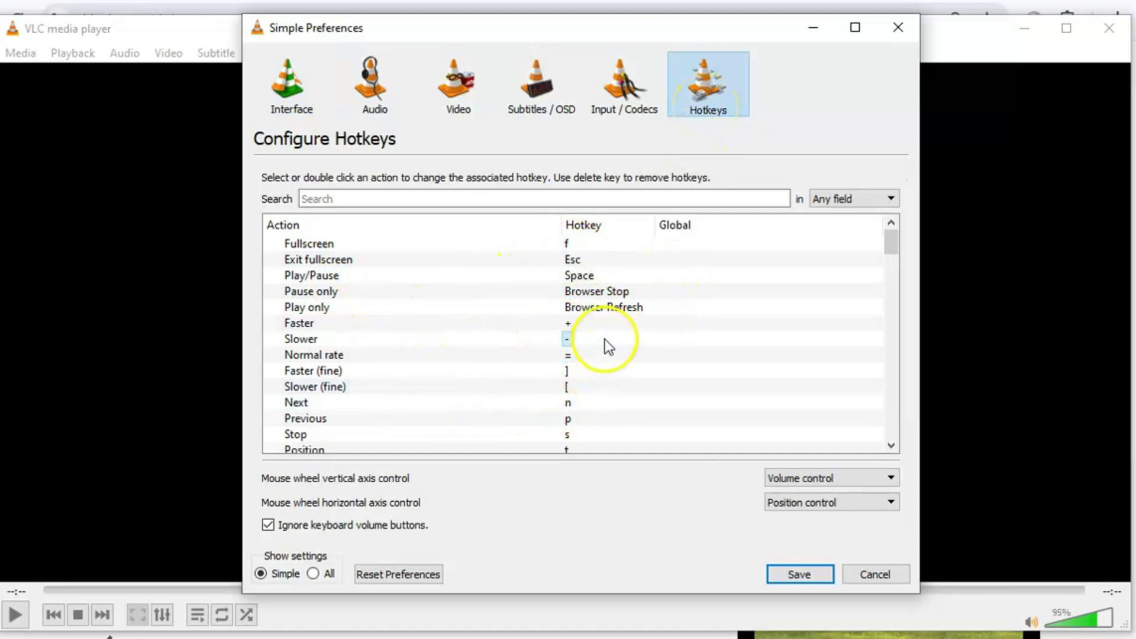
left_click(621, 368)
scroll(620, 406, "down", 2)
scroll(620, 406, "down", 2)
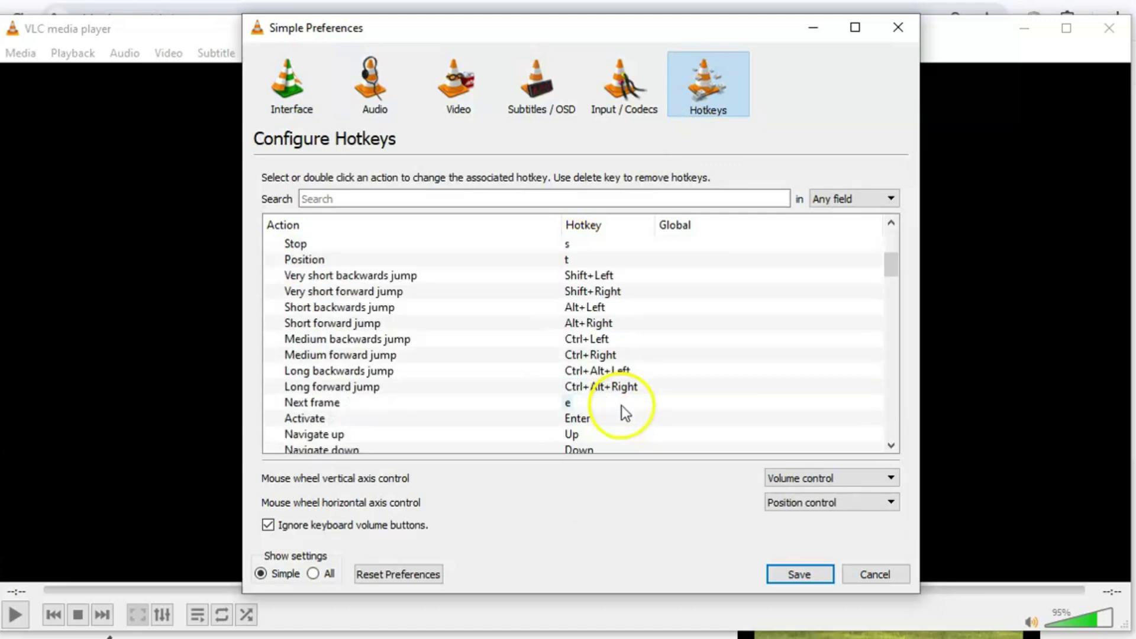
scroll(595, 332, "down", 6)
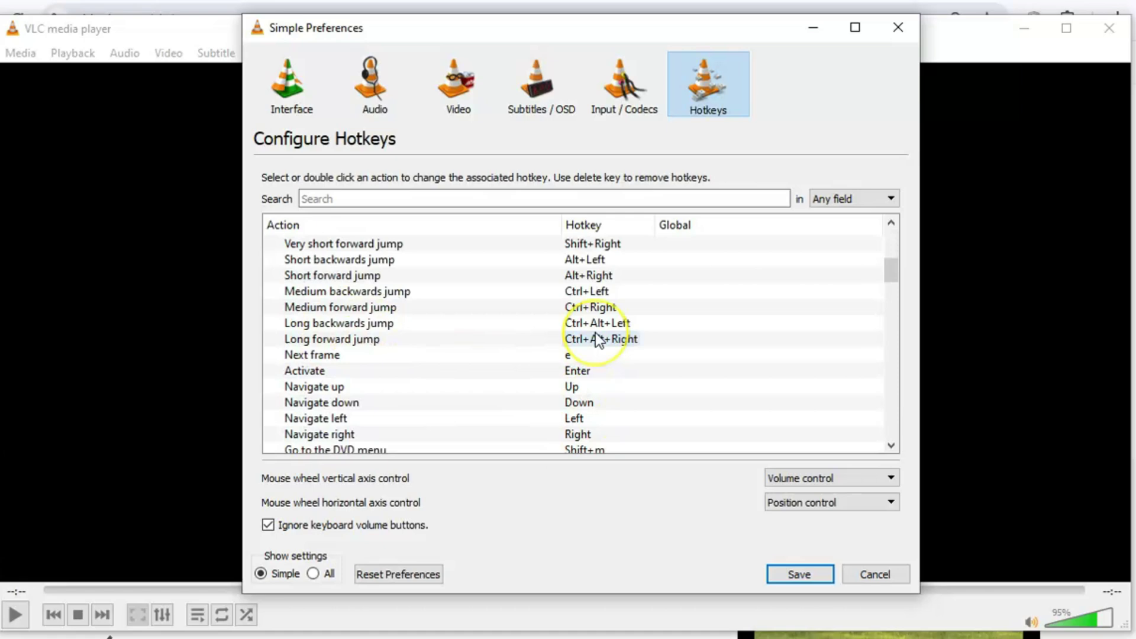
- Review the available choices for mouse wheel vertical and horizontal axis control and for the hotkey search field
left_click(769, 480)
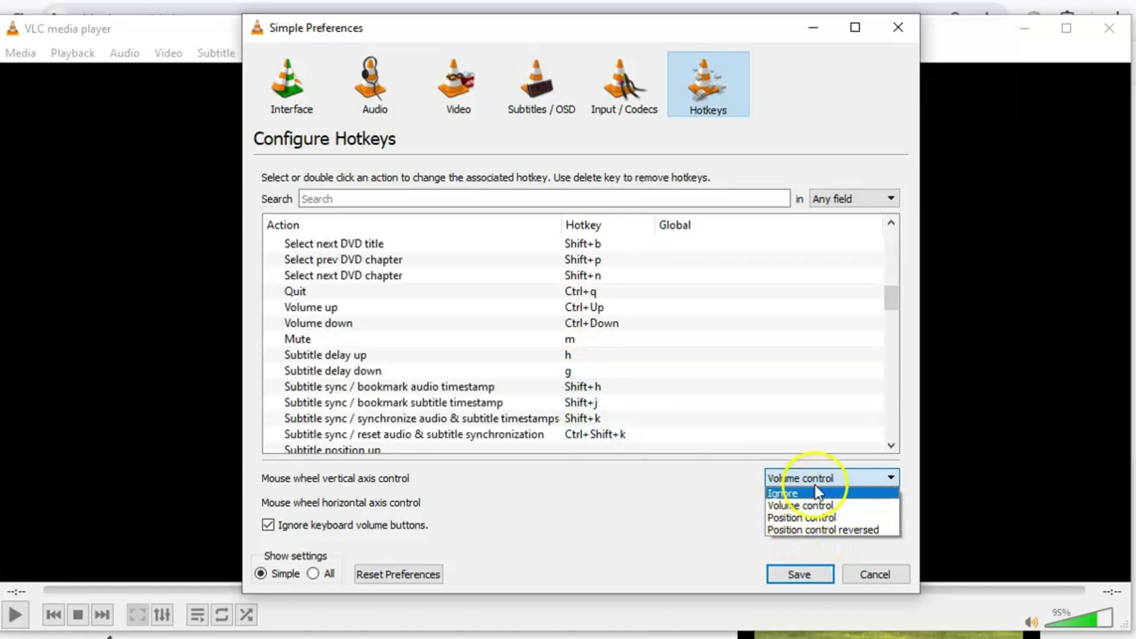
left_click(829, 477)
left_click(801, 504)
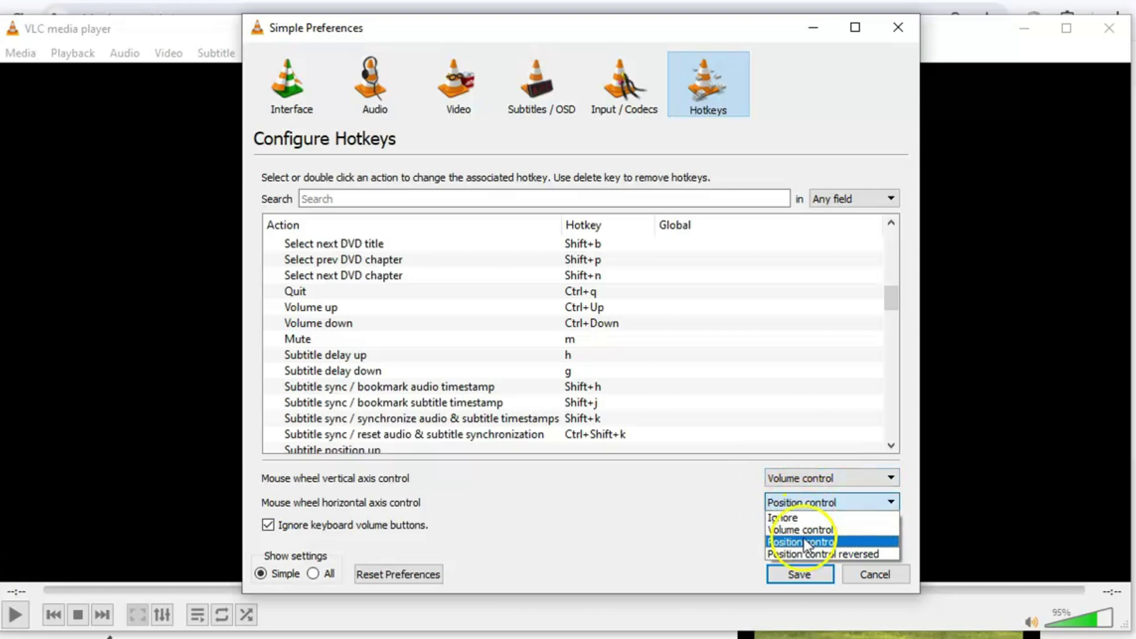
left_click(803, 500)
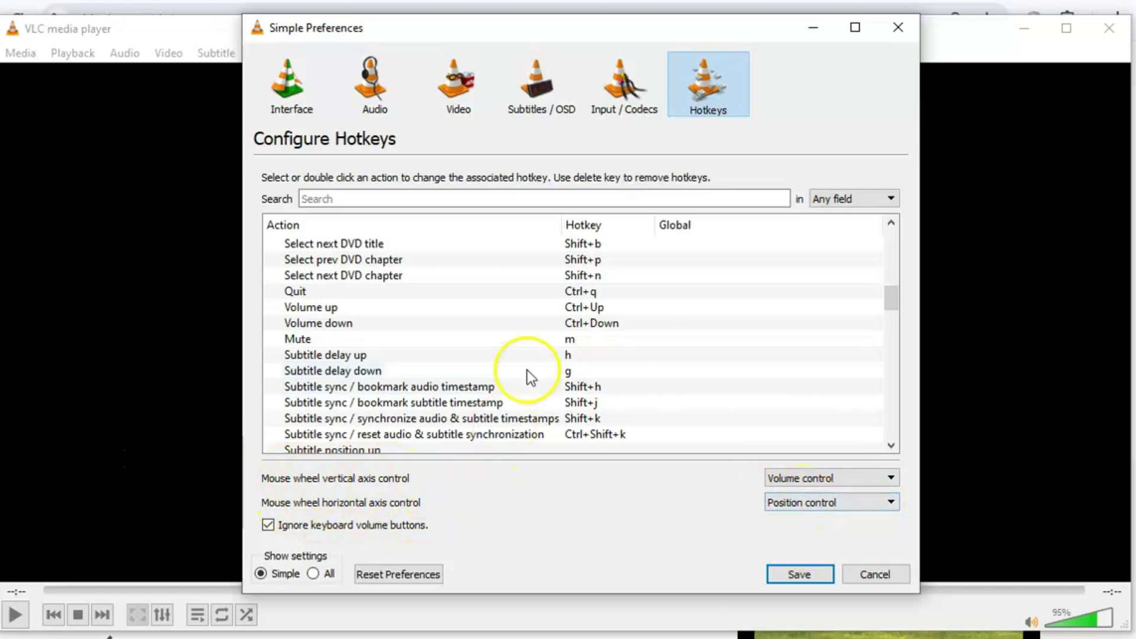
scroll(532, 373, "down", 4)
left_click(891, 199)
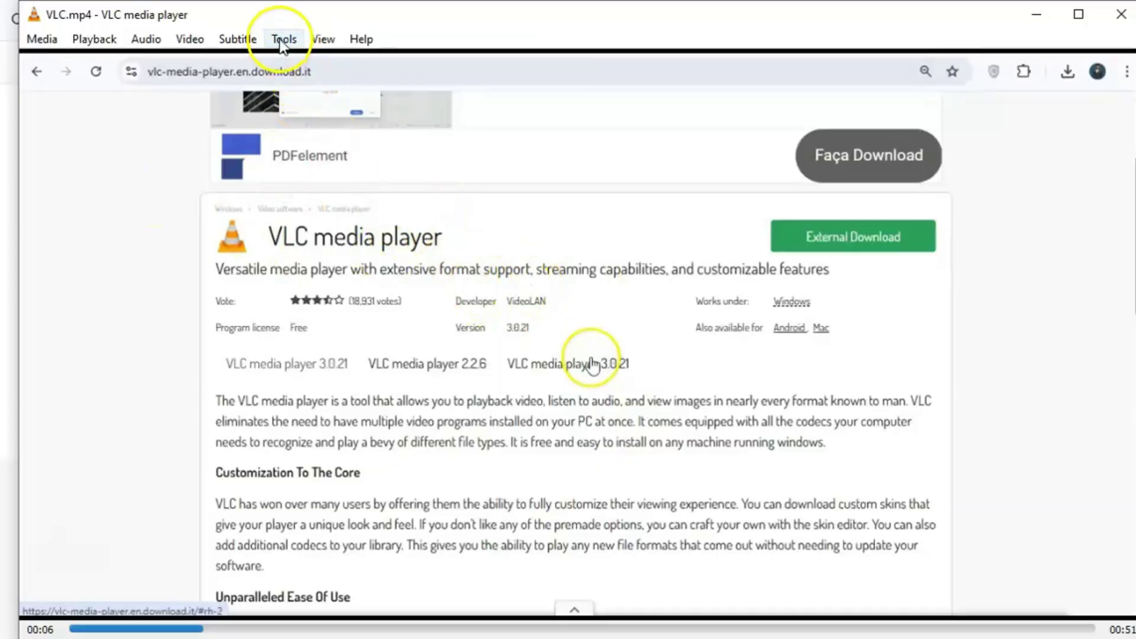
- Open the video color effects for VLC.mp4 and preview color extraction with FF0000, switching it back off
left_click(283, 39)
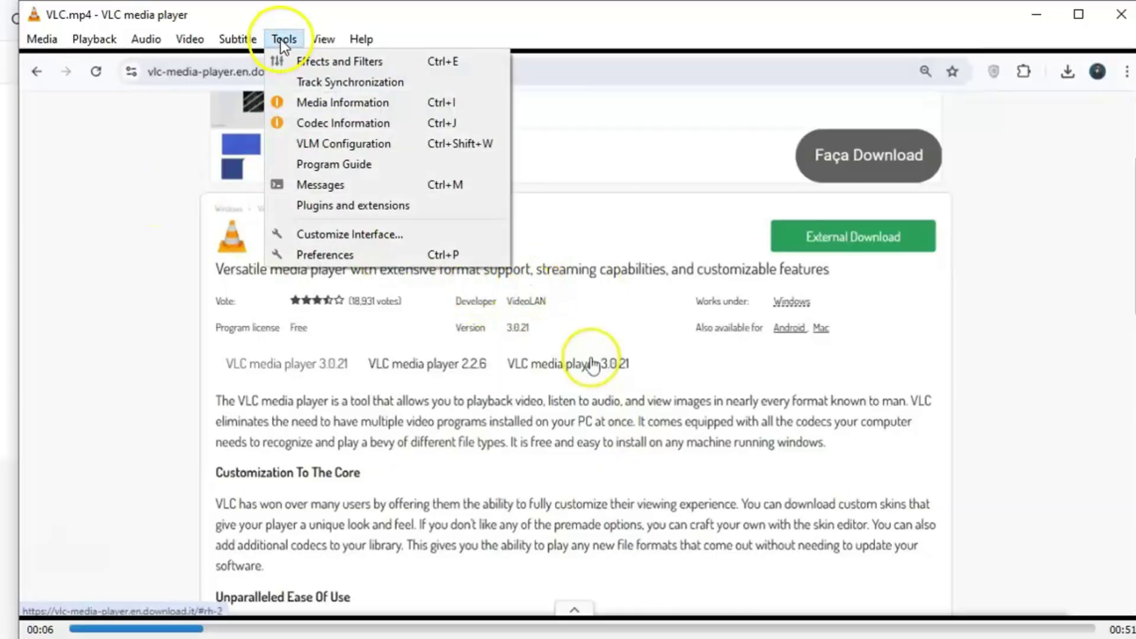
left_click(353, 65)
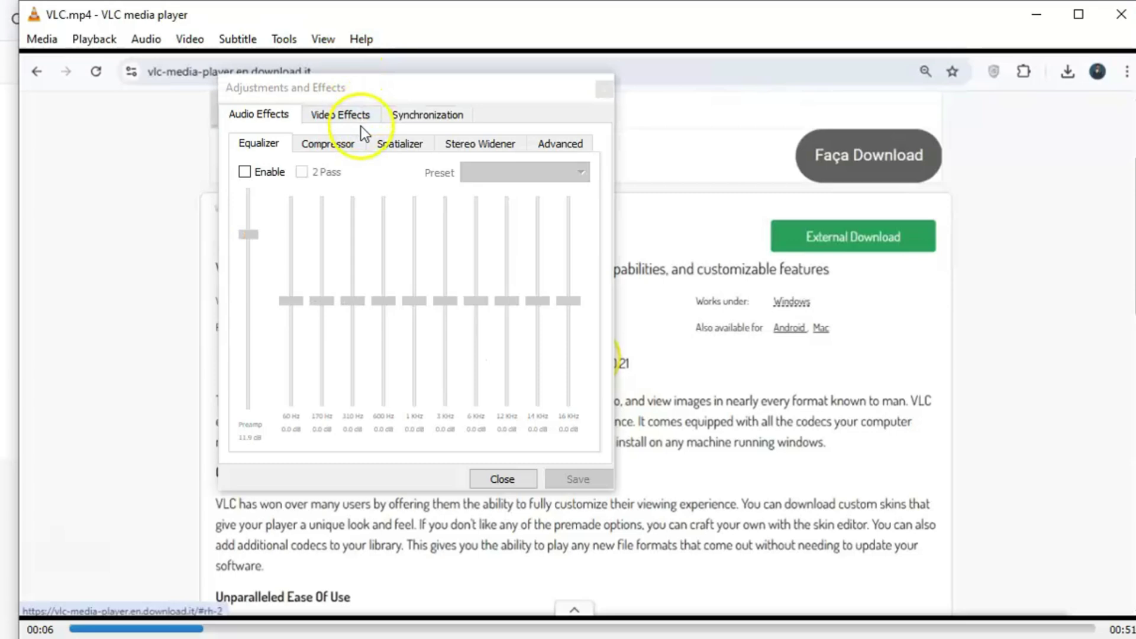
left_click(331, 116)
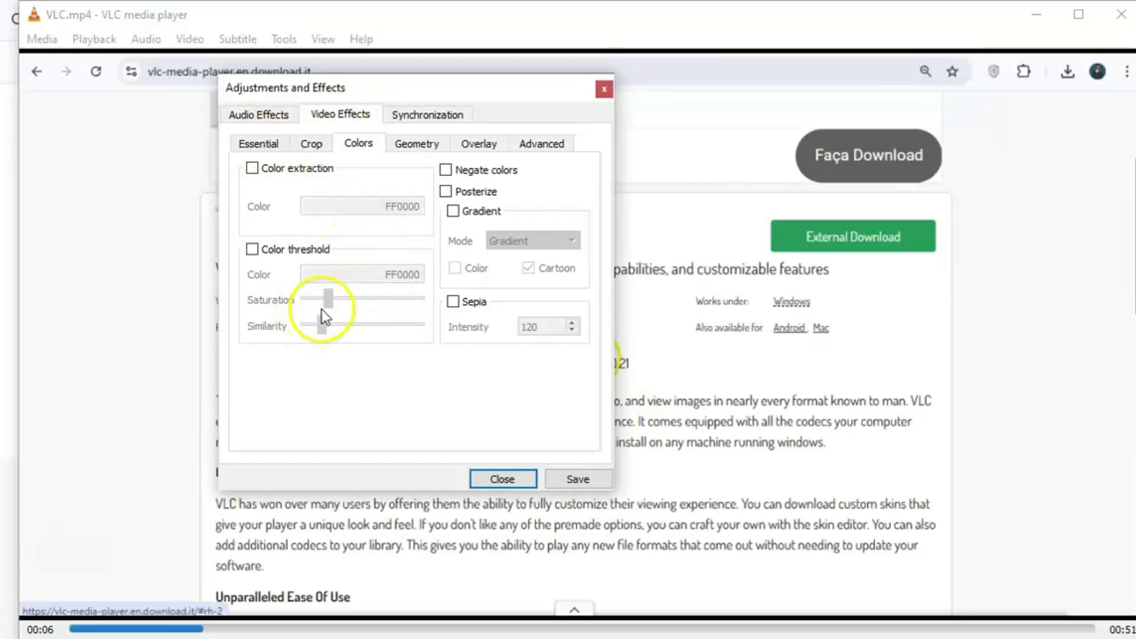
left_click(286, 171)
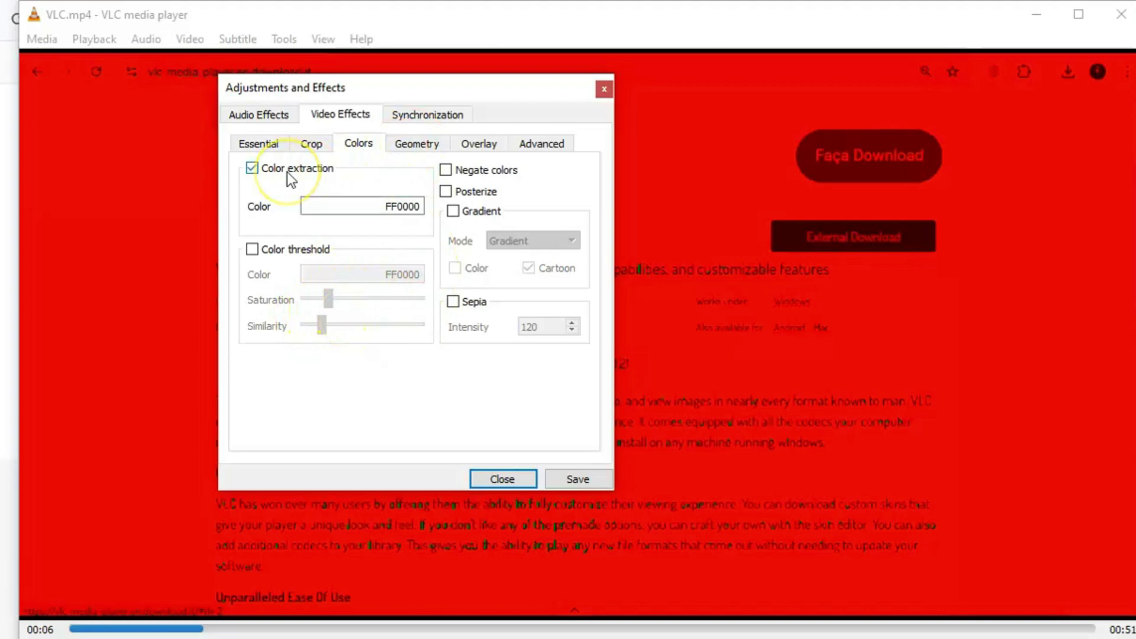
left_click(289, 172)
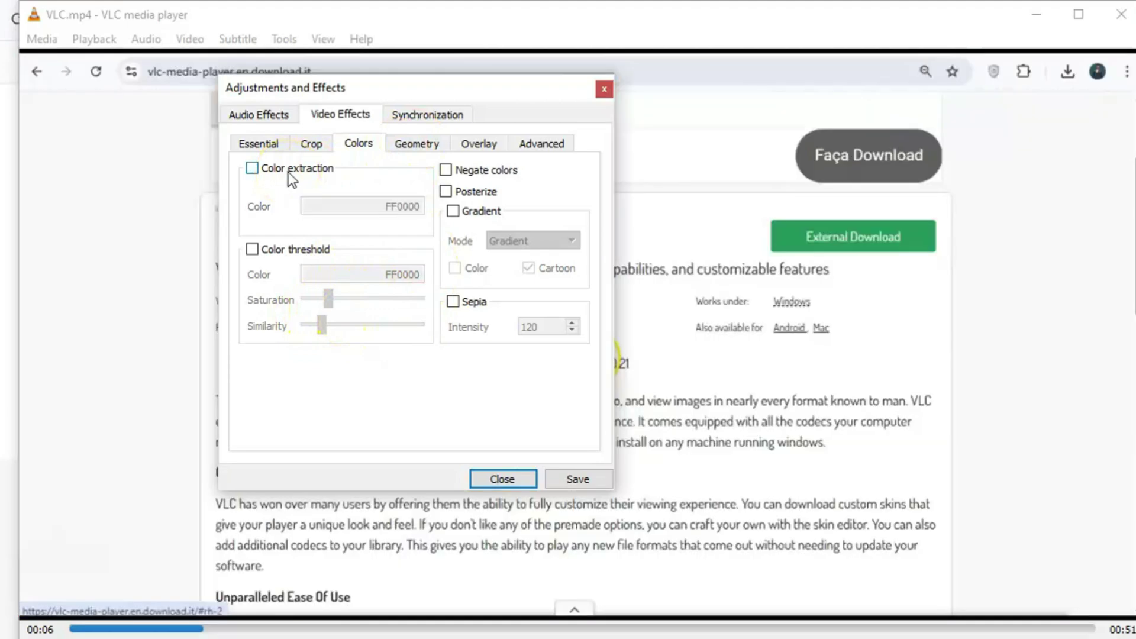
- Enable the color threshold effect with color FF0000, lower its saturation slightly, and close the effects window
left_click(264, 251)
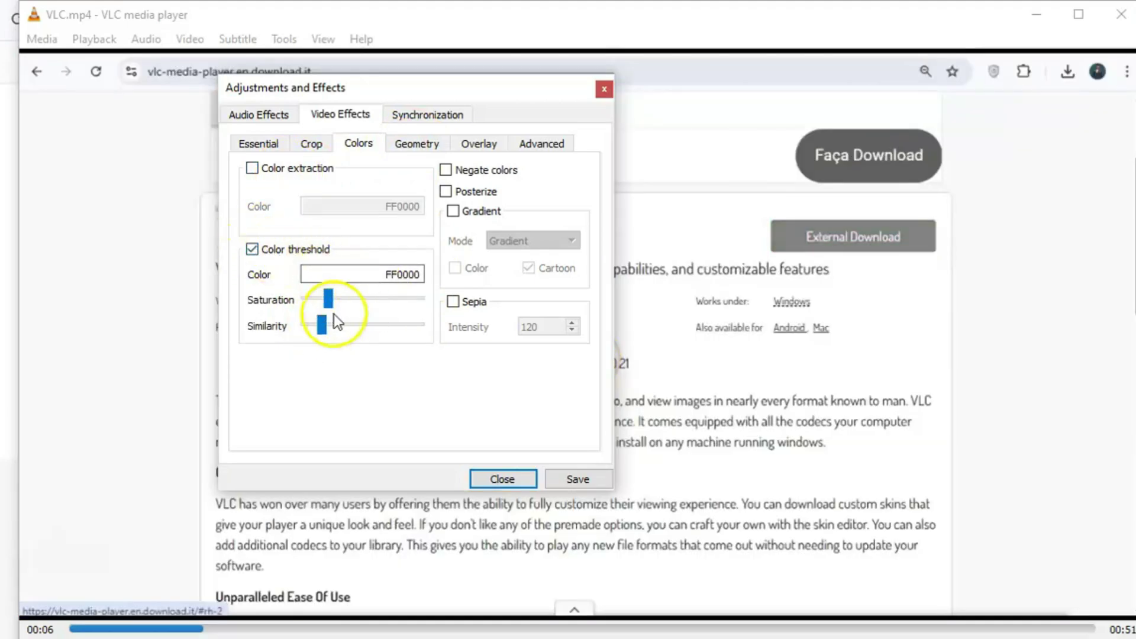
mouse_move(330, 302)
left_mouse_down()
mouse_move(380, 301)
mouse_move(322, 308)
left_mouse_up()
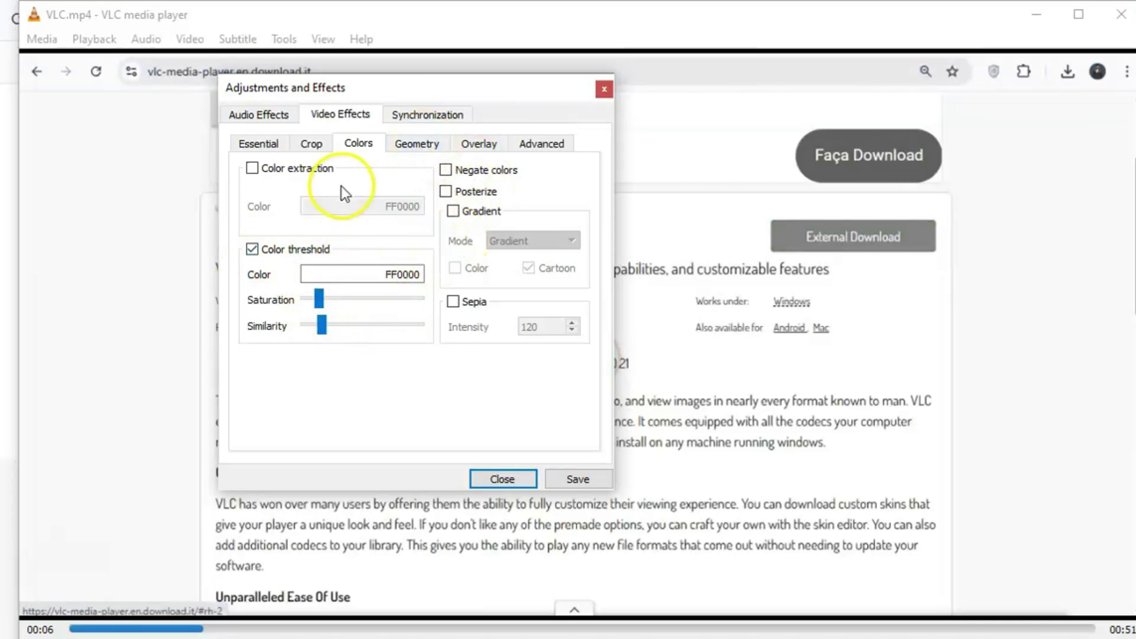
key("Escape")
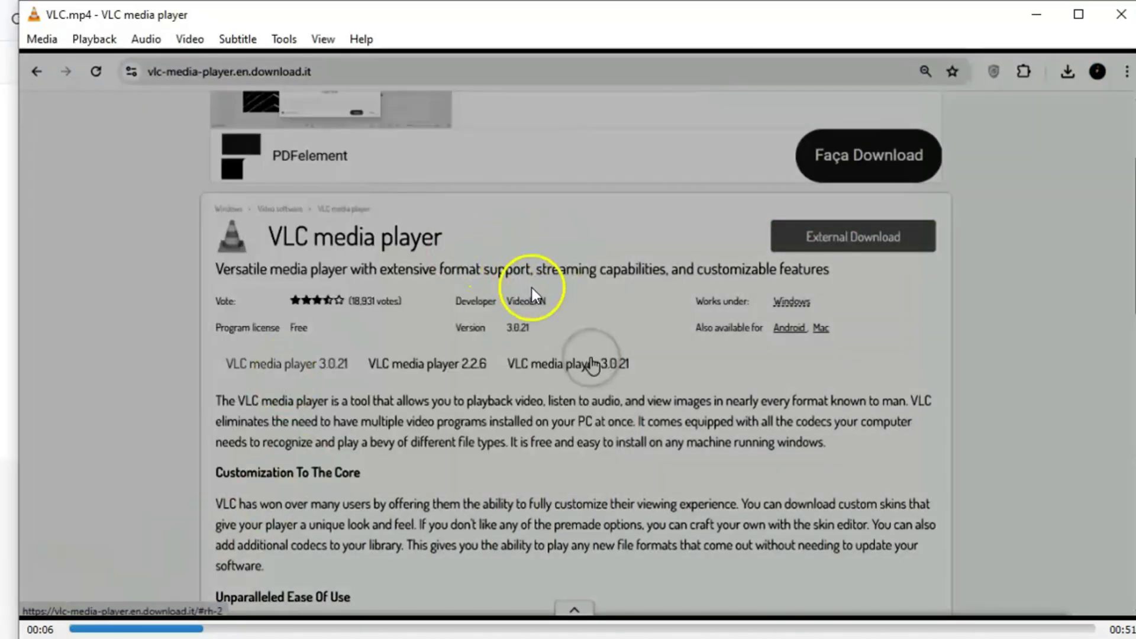
- Select the custom skin style in the interface preferences and review the playlist, privacy and file association settings
left_click(285, 39)
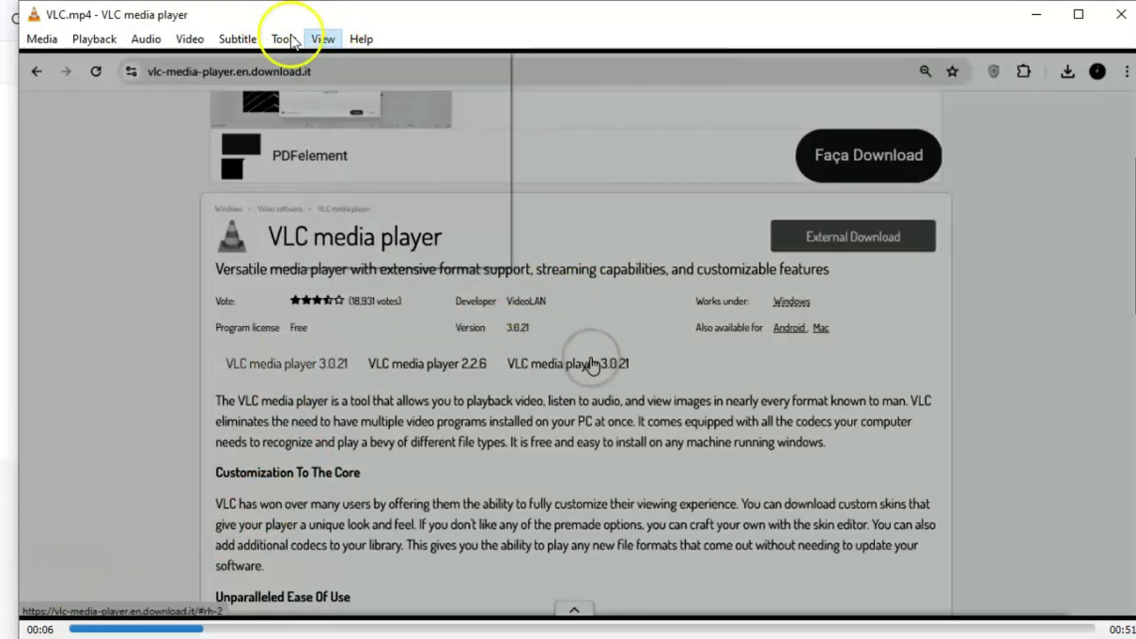
left_click(326, 254)
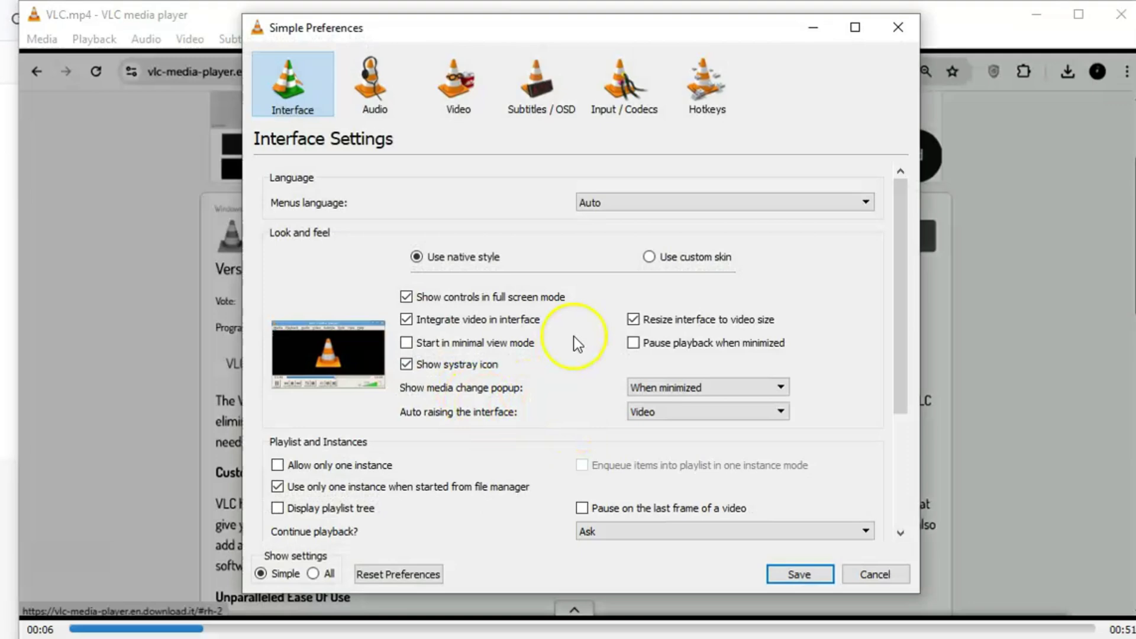
left_click(650, 258)
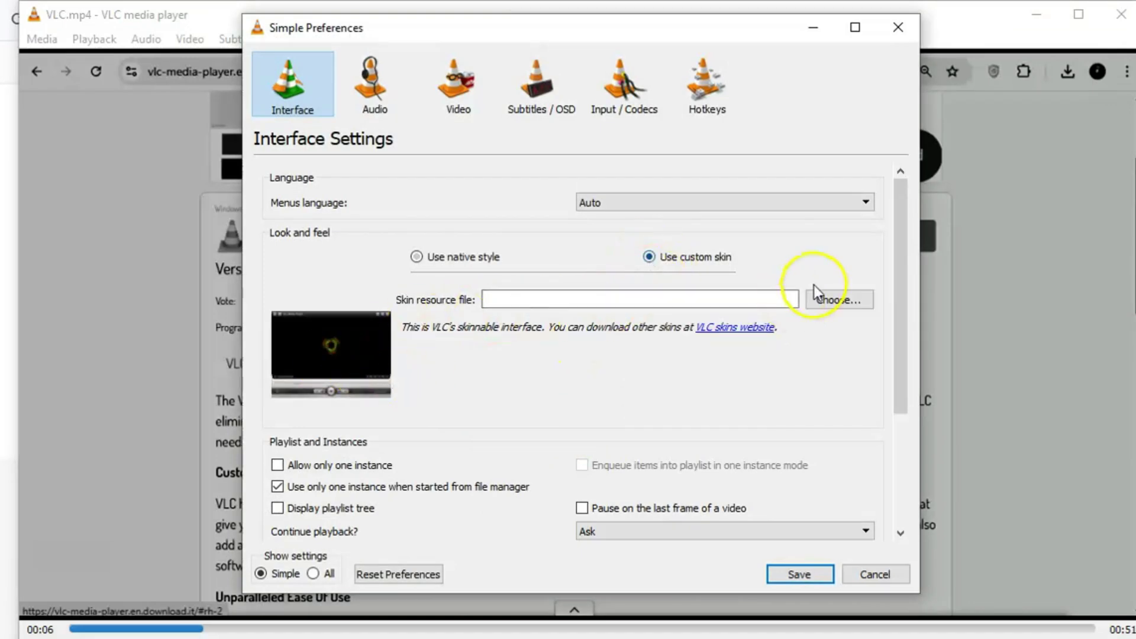
scroll(593, 338, "down", 3)
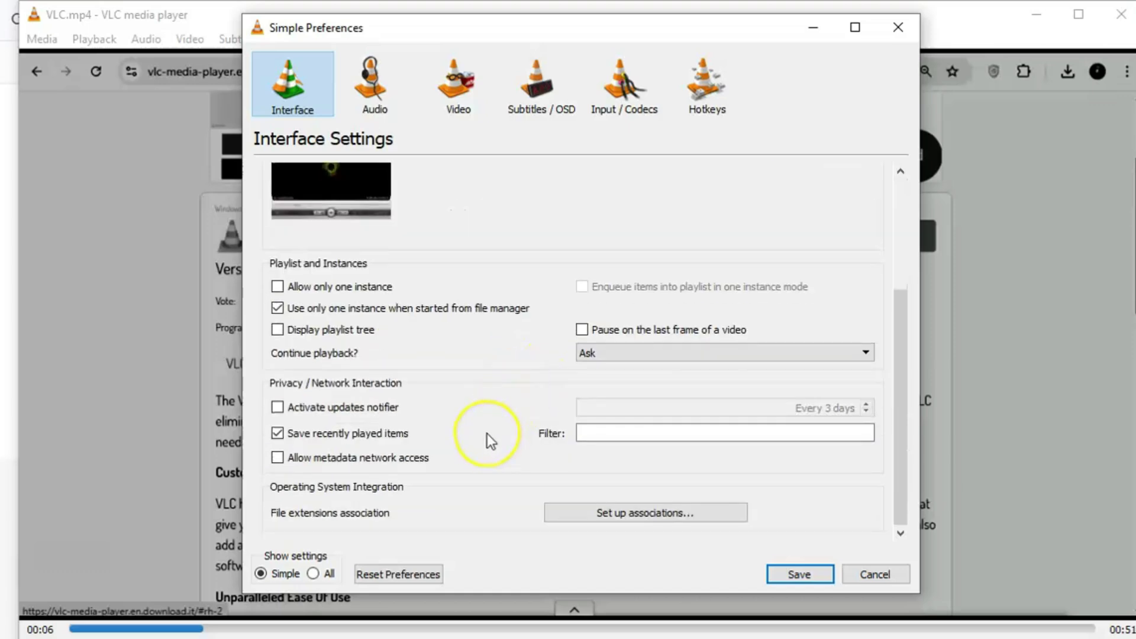
scroll(488, 434, "up", 2)
- Open the video effects and examine the essential, crop, colors, geometry and overlay settings
left_click(262, 53)
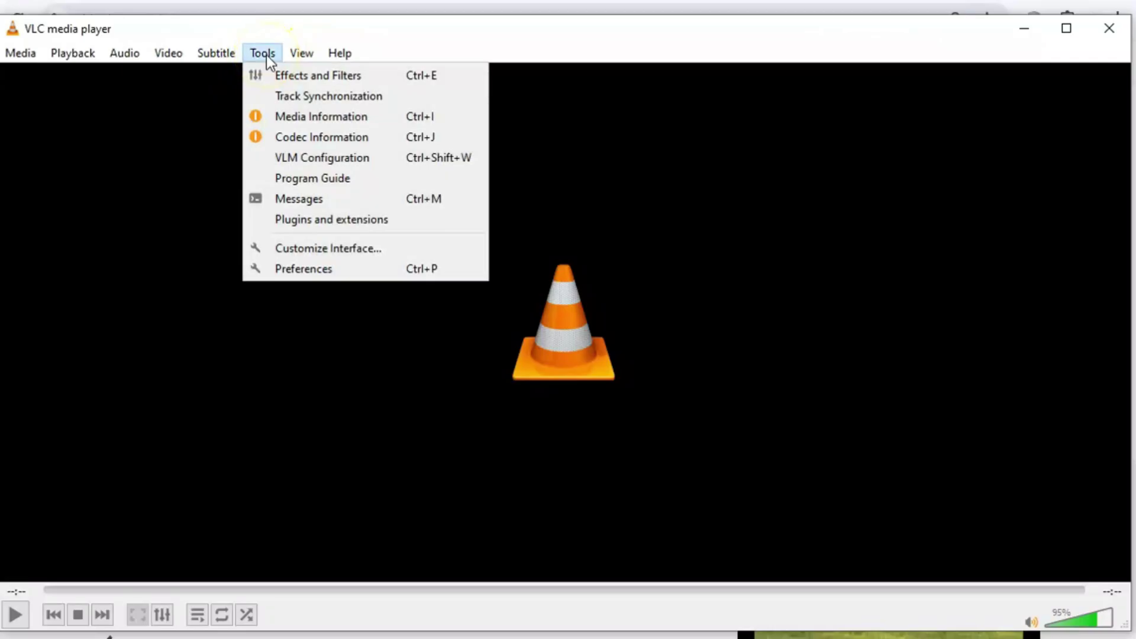
left_click(267, 74)
left_click(345, 80)
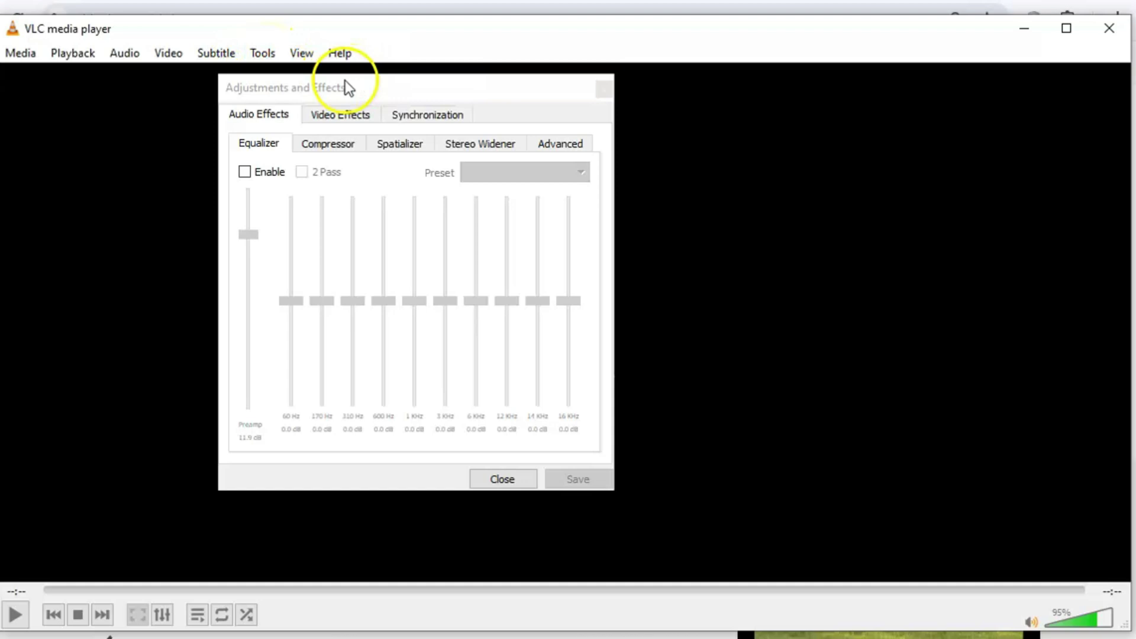
left_click(354, 119)
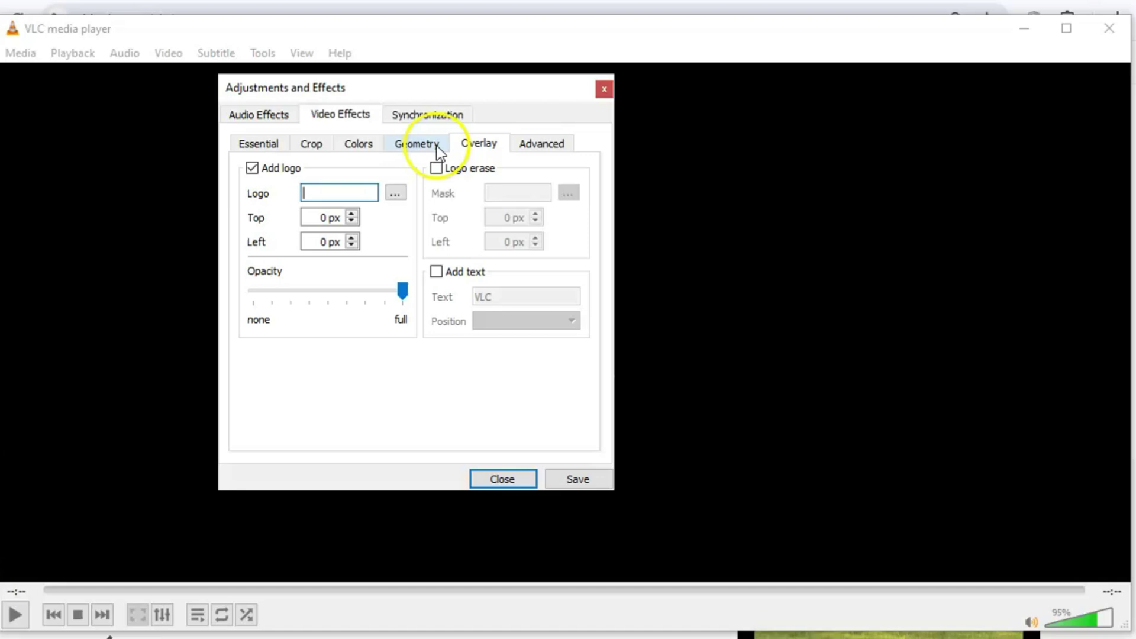
left_click(263, 149)
left_click(325, 149)
left_click(357, 148)
left_click(414, 143)
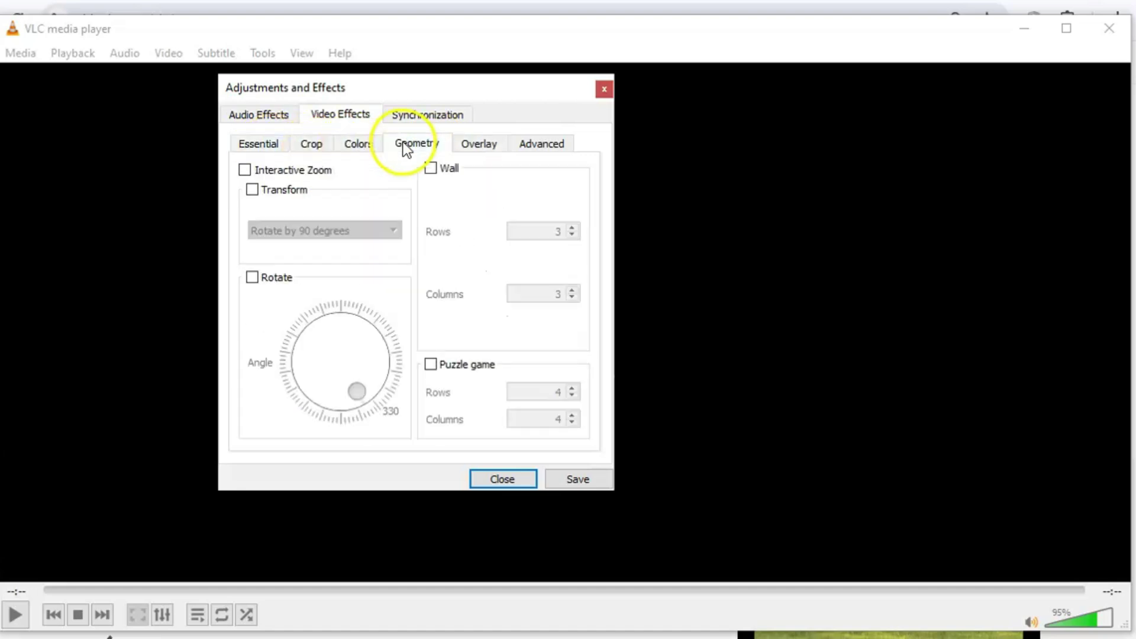
left_click(476, 144)
- Browse for an overlay logo image, cancel the file selection, and reduce the logo's opacity
left_click(335, 192)
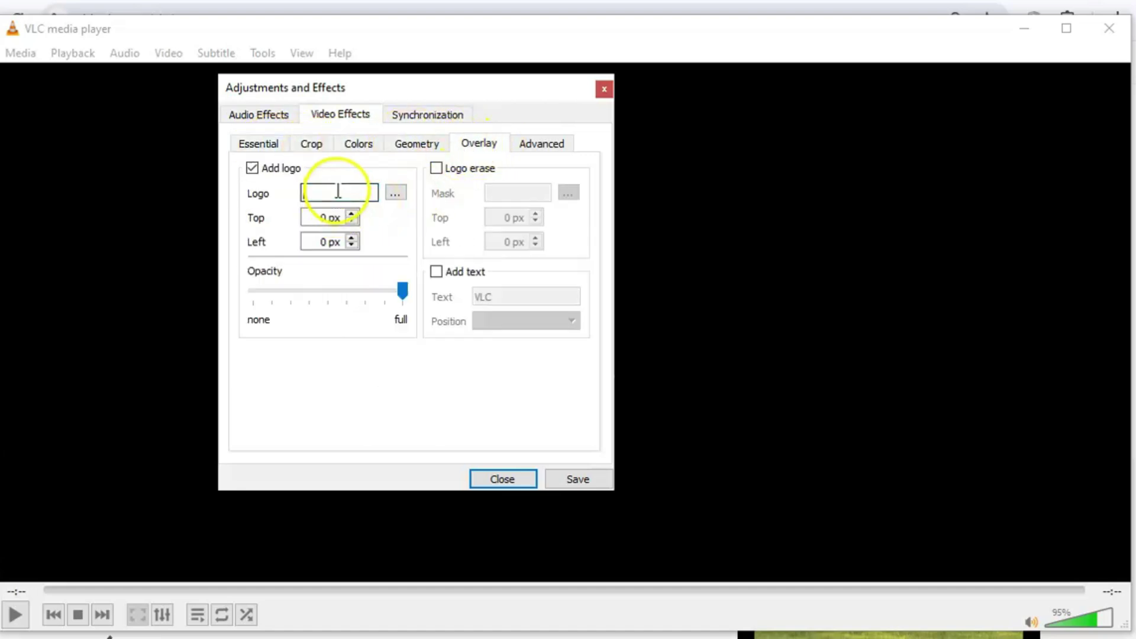
left_click(396, 193)
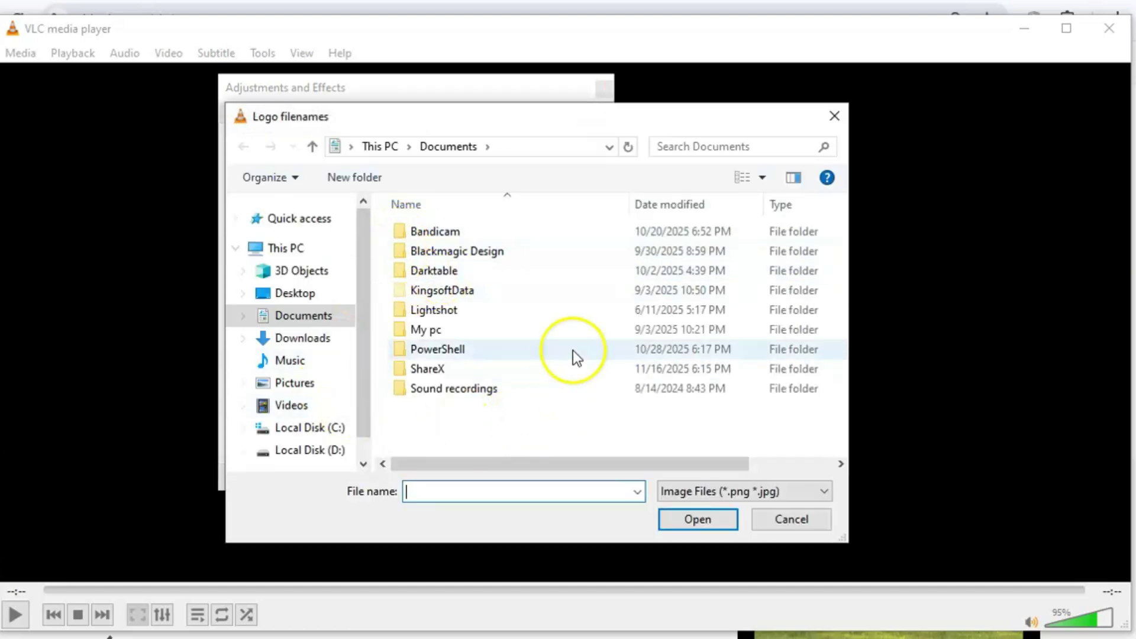
left_click(834, 116)
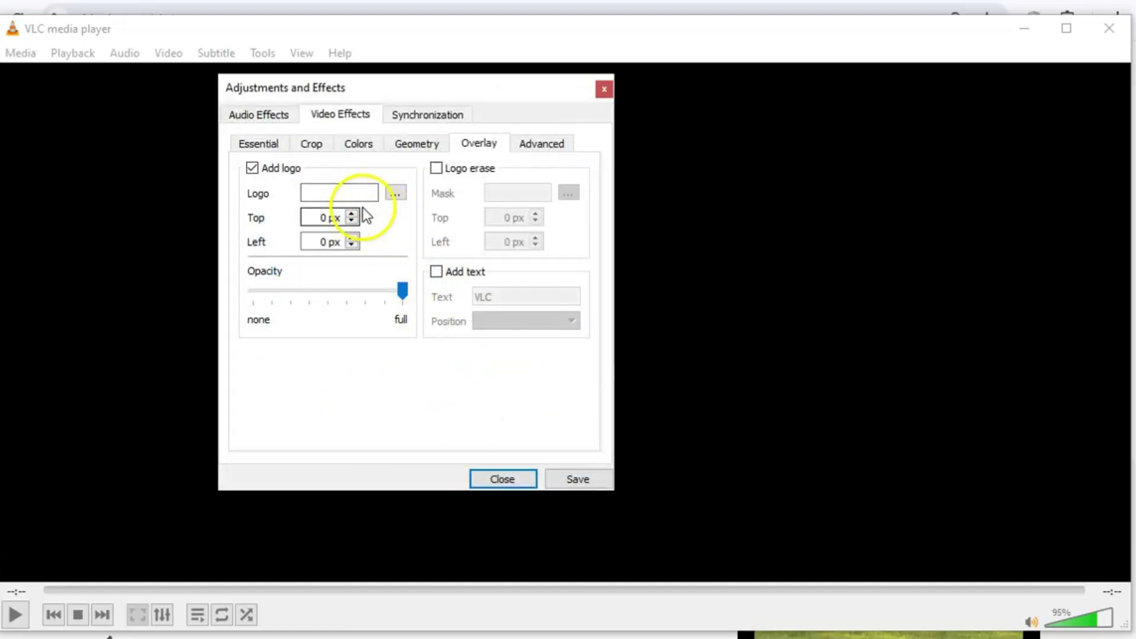
left_click_drag(404, 291, 370, 305)
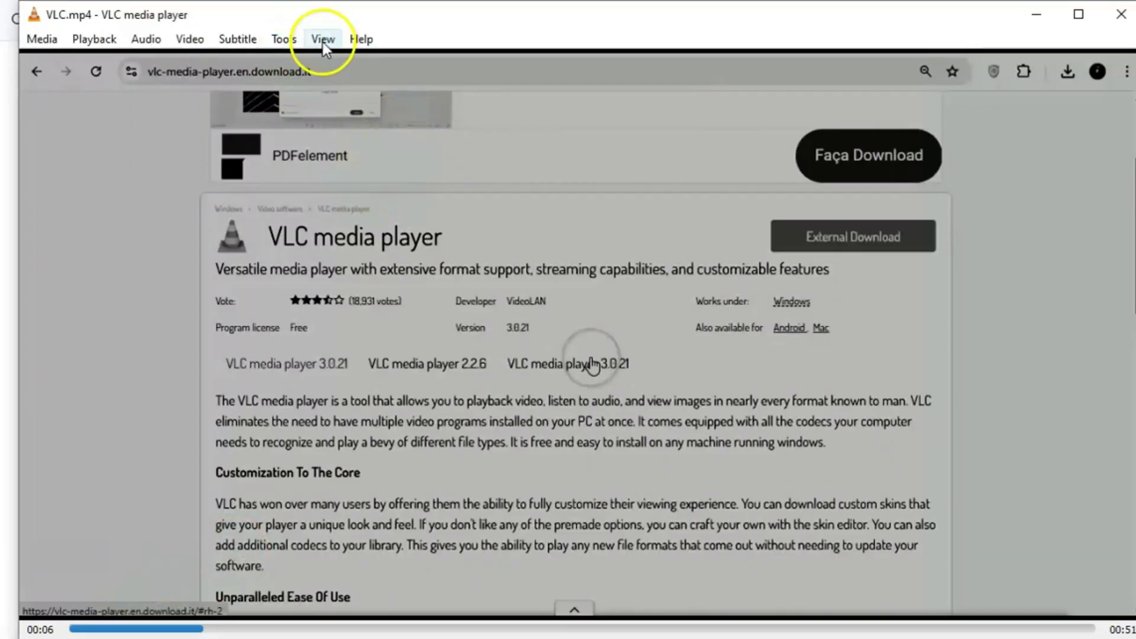
- Show the playlist view for VLC.mp4 and enlarge the player window
left_click(322, 40)
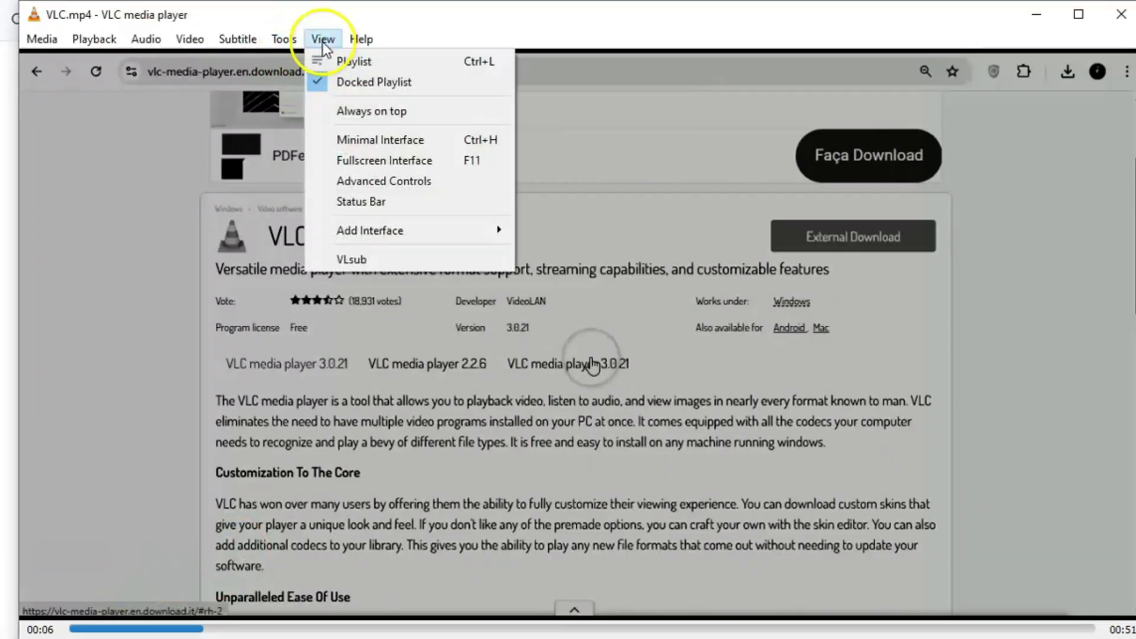
left_click(388, 62)
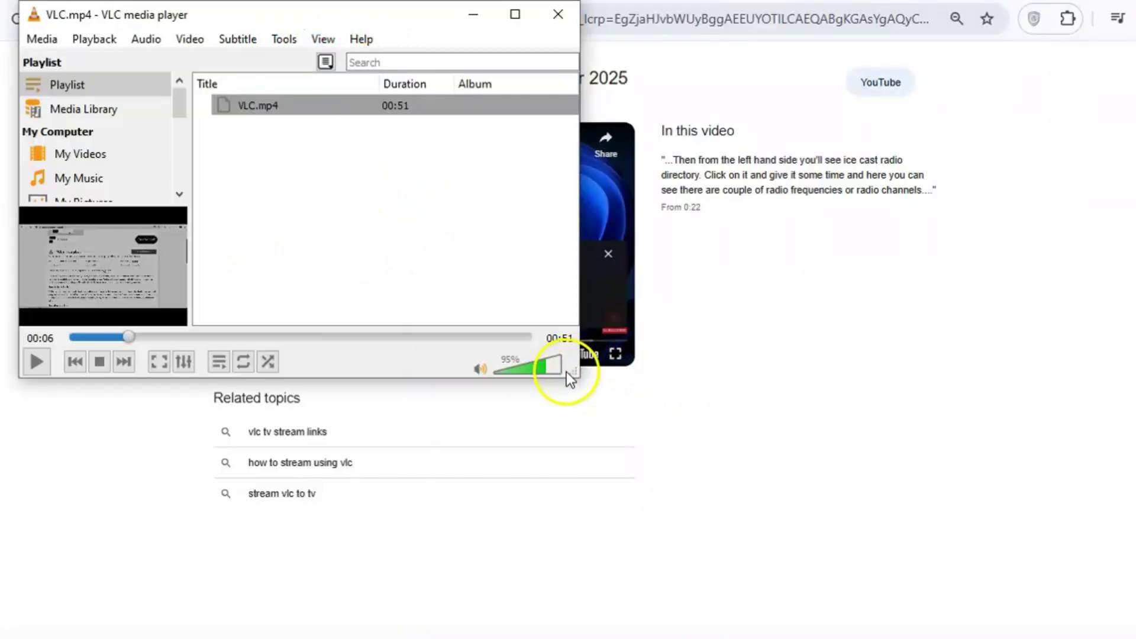
left_click_drag(569, 378, 1078, 591)
- Open the Icecast Radio Directory among the playlist's internet sources, followed by Podcasts
scroll(106, 236, "down", 2)
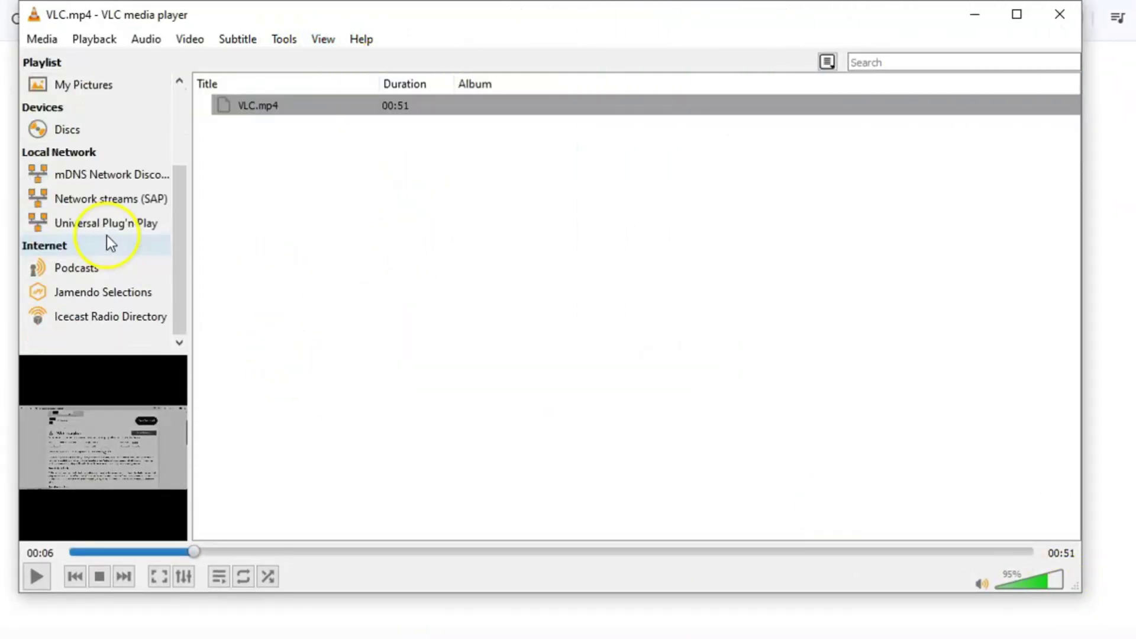
left_click(129, 313)
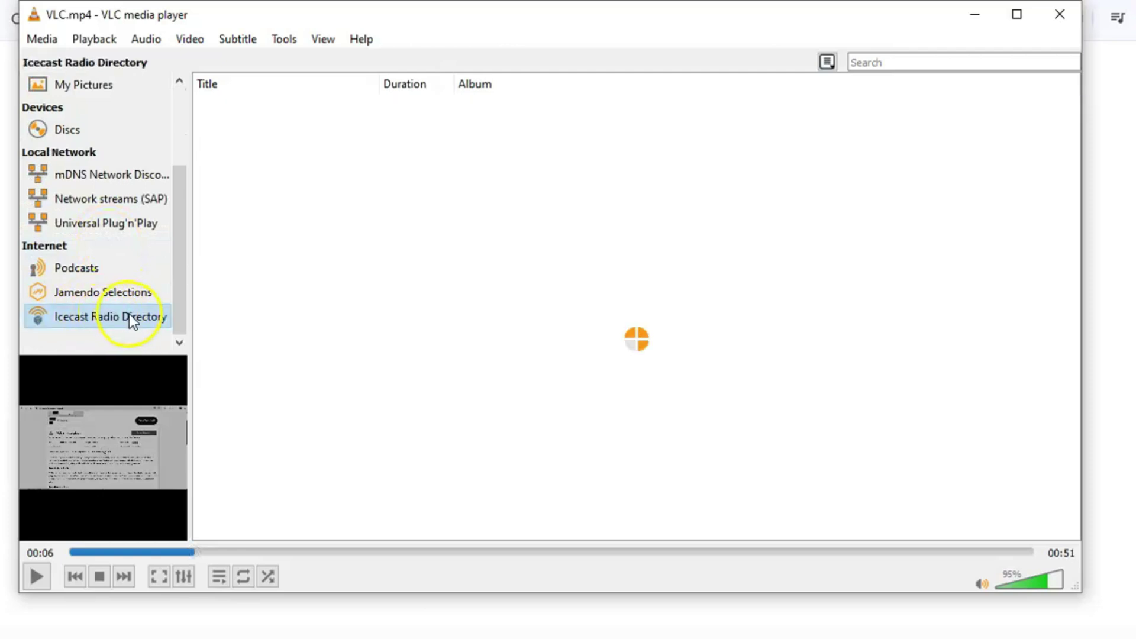
mouse_move(81, 276)
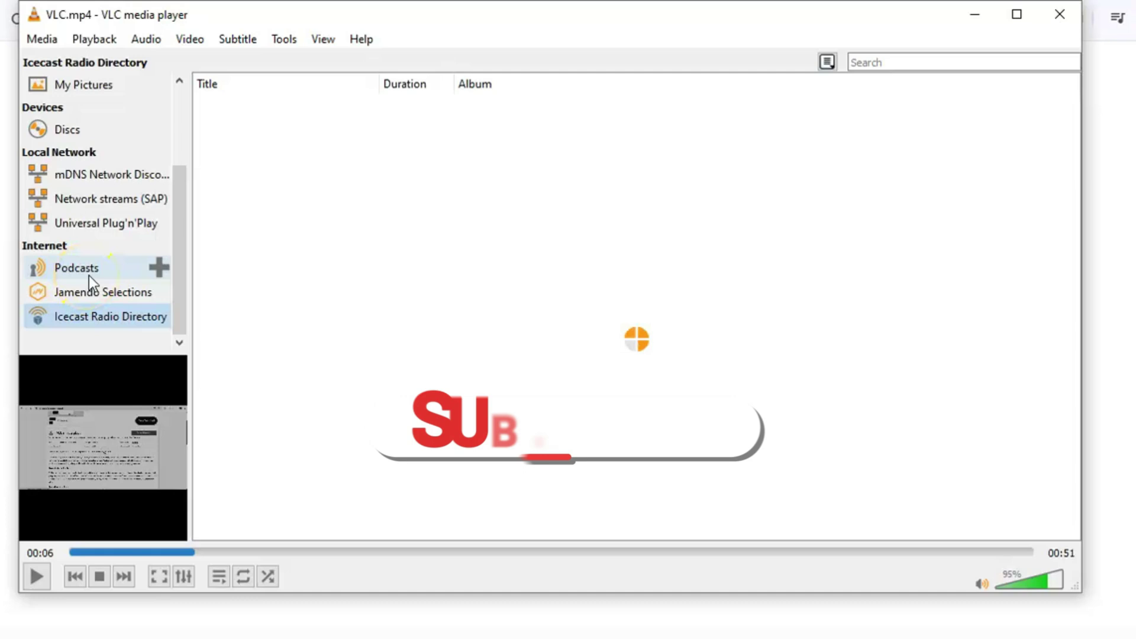
left_click(89, 275)
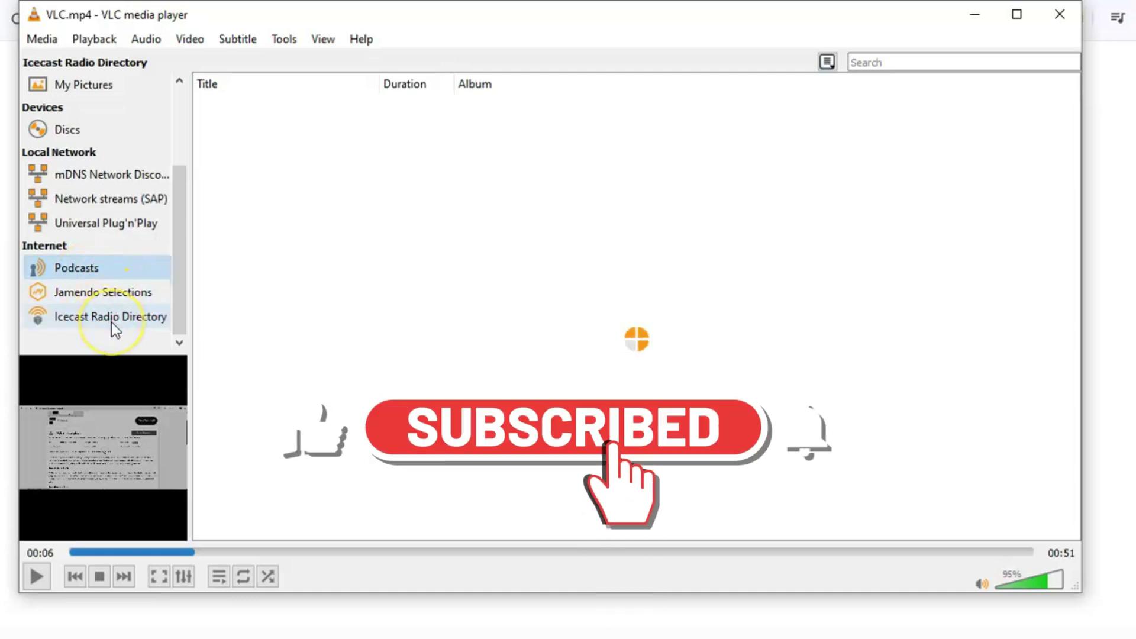